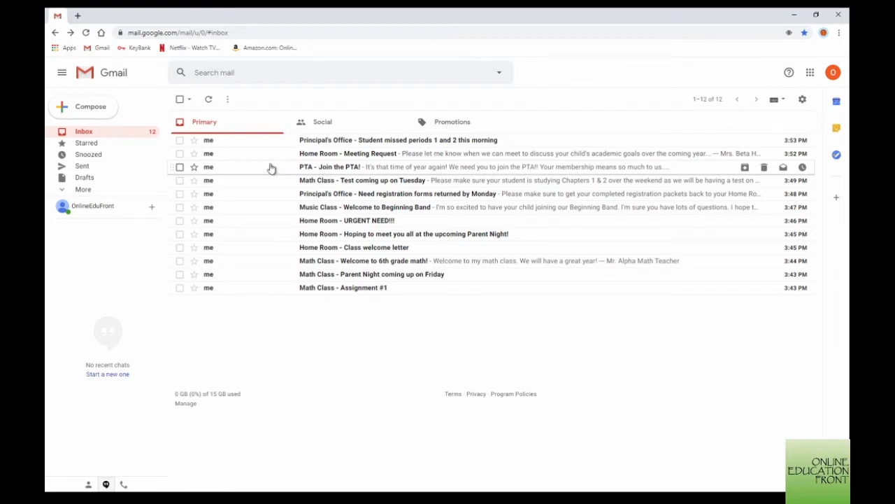
- Create a new label named Middle School from the "Student missed periods 1 and 2 this morning" email
{"action": "left_click", "coordinate": [180, 140]}
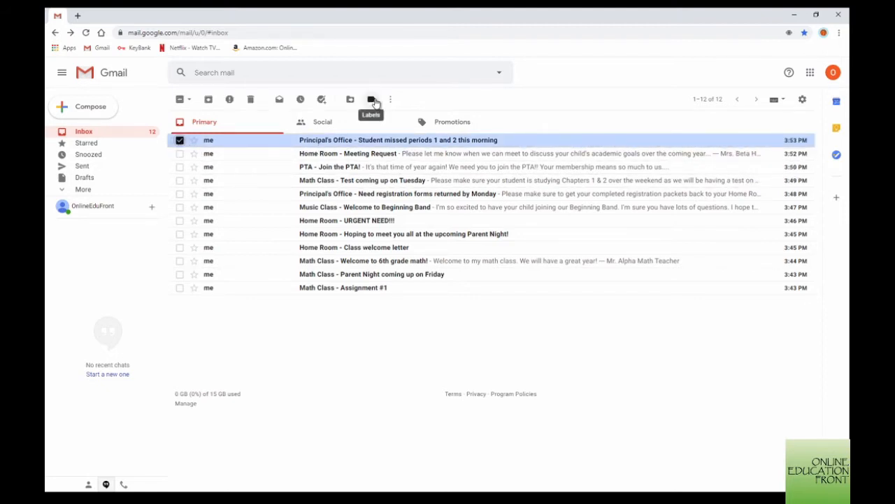
{"action": "left_click", "coordinate": [373, 101]}
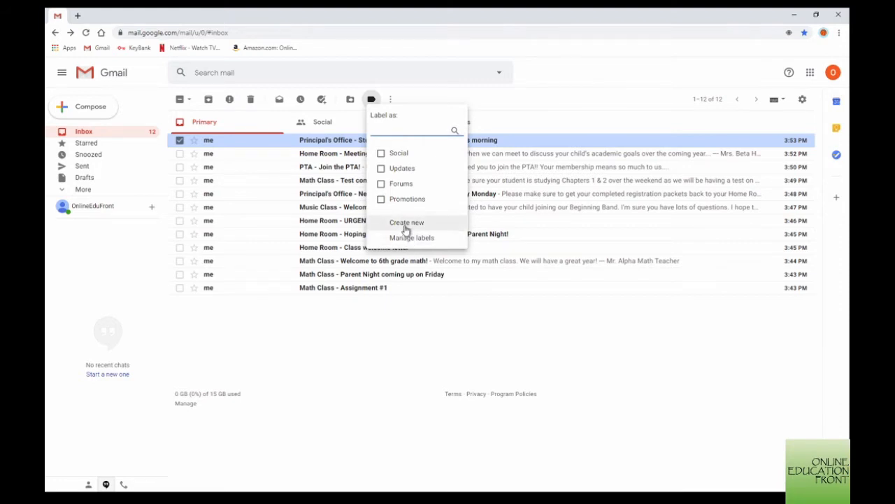
{"action": "left_click", "coordinate": [406, 222]}
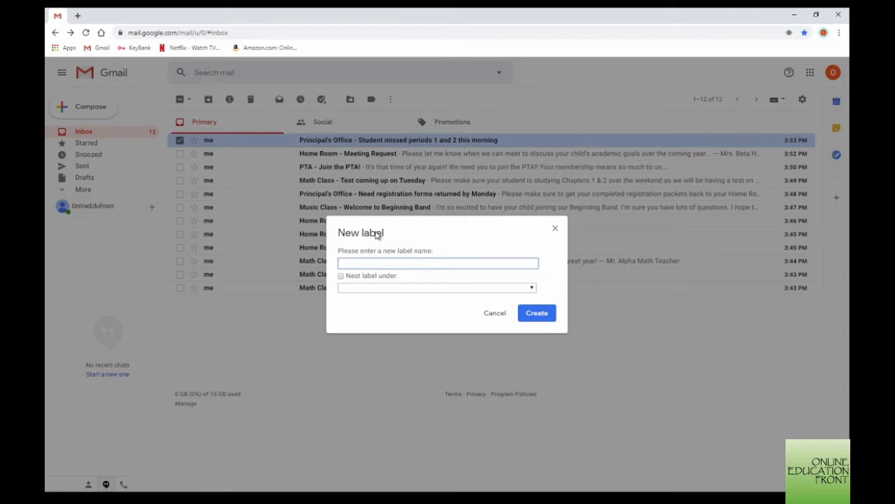
{"action": "type", "text": "Middle School"}
{"action": "left_click", "coordinate": [526, 314]}
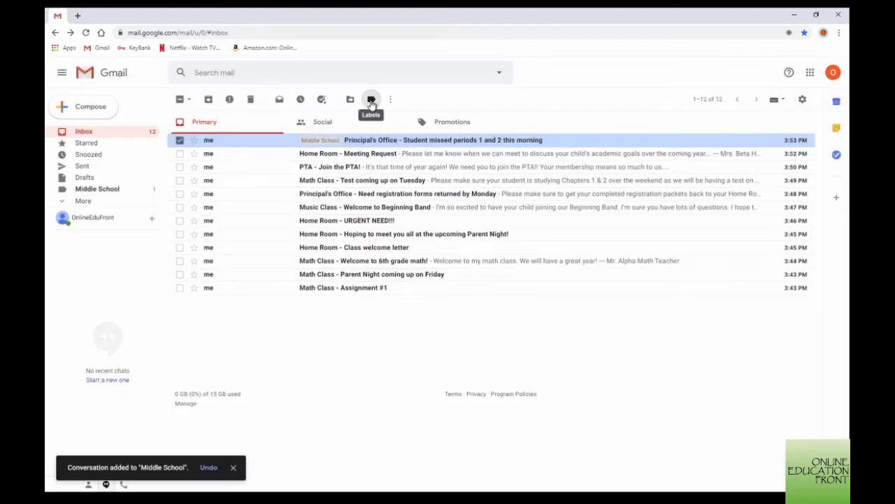
- Create a new label named Home Room nested under the Middle School label
{"action": "left_click", "coordinate": [372, 101]}
{"action": "left_click", "coordinate": [403, 240]}
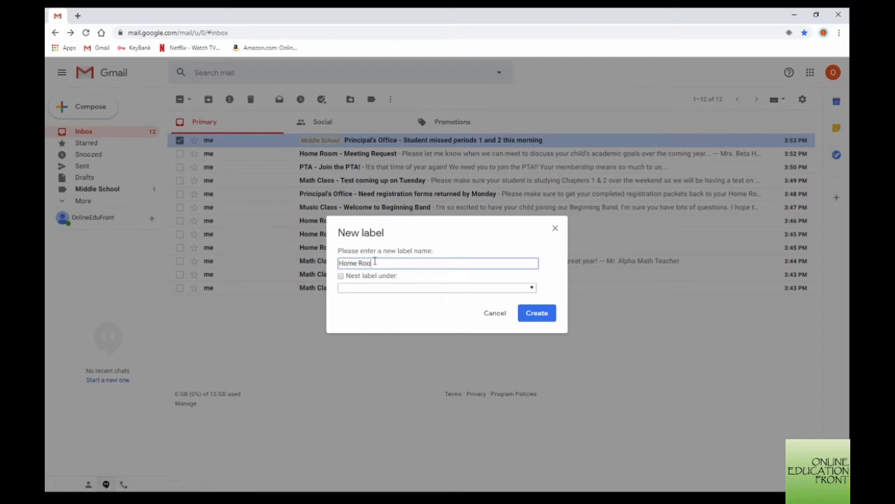
{"action": "left_click", "coordinate": [341, 276]}
{"action": "left_click", "coordinate": [533, 292]}
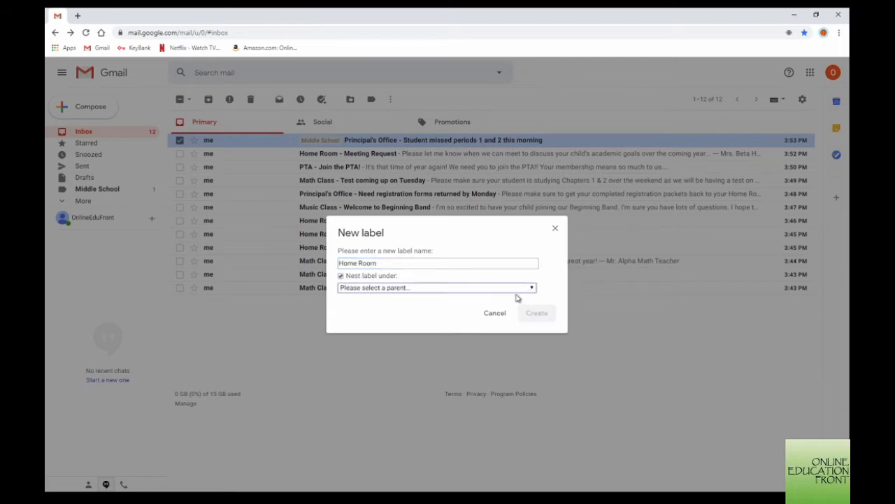
{"action": "left_click", "coordinate": [374, 314]}
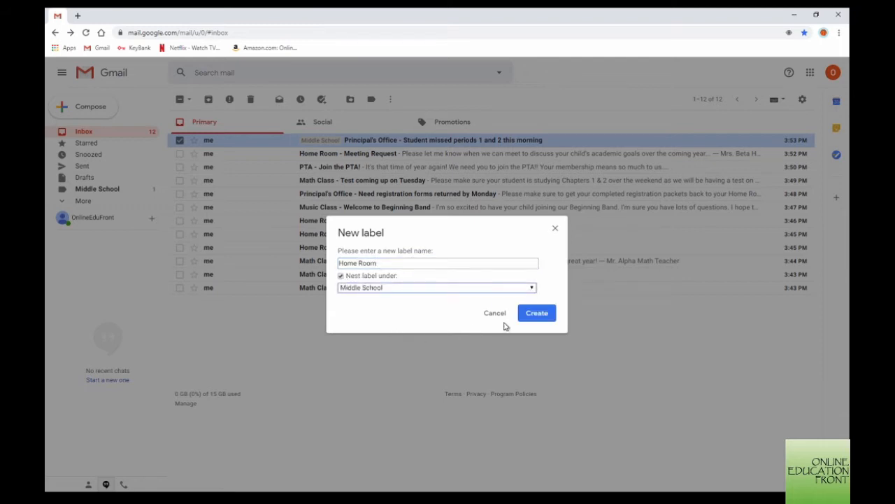
{"action": "left_click", "coordinate": [537, 317]}
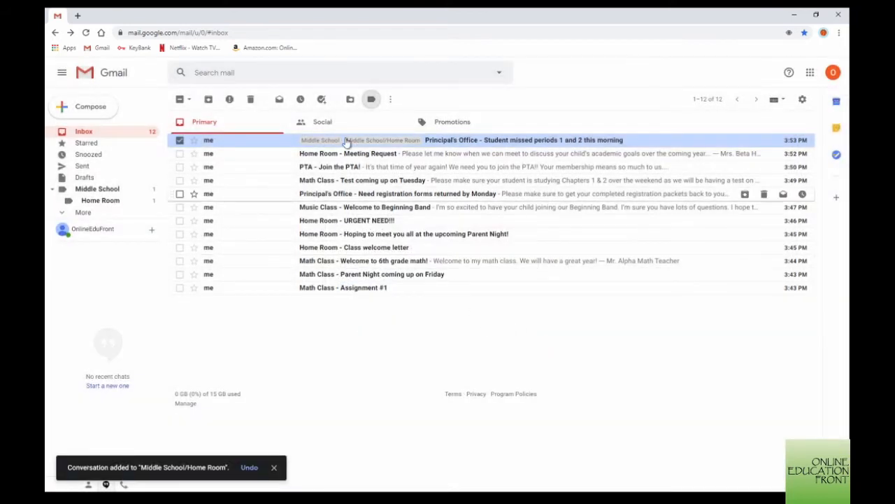
- Create a new label named Math Class nested under the Middle School label
{"action": "left_click", "coordinate": [371, 99]}
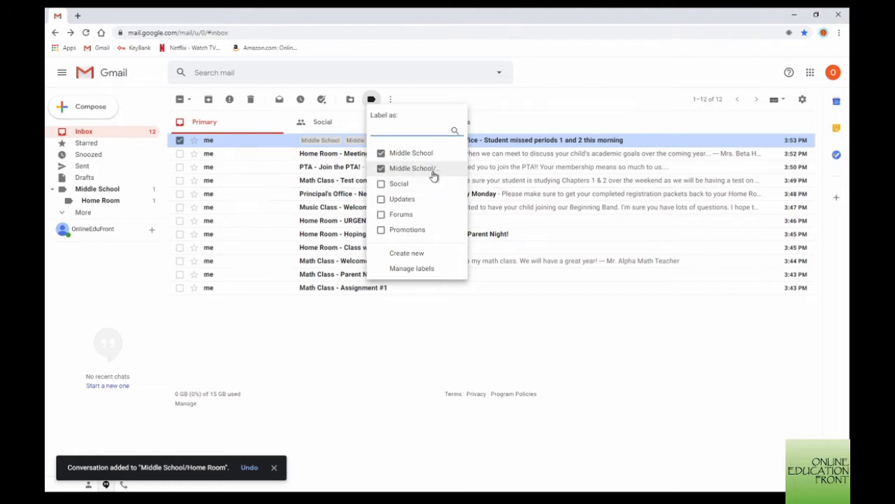
{"action": "left_click", "coordinate": [417, 254]}
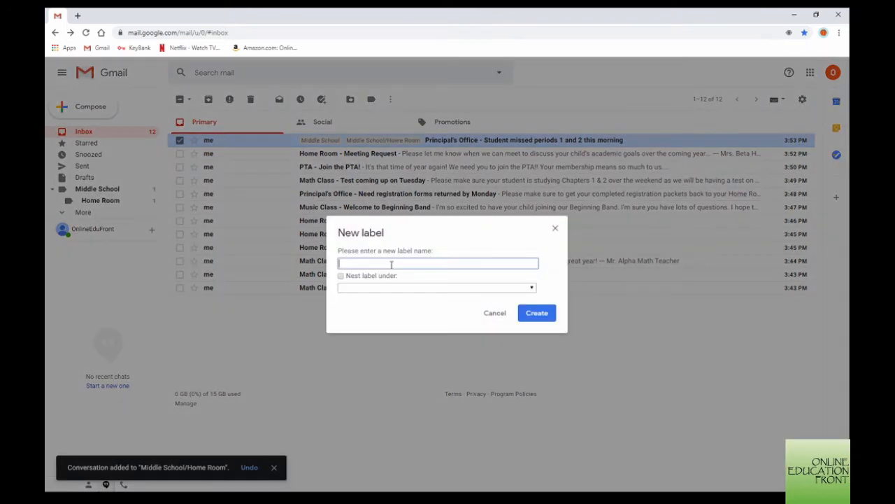
{"action": "type", "text": "Math Class"}
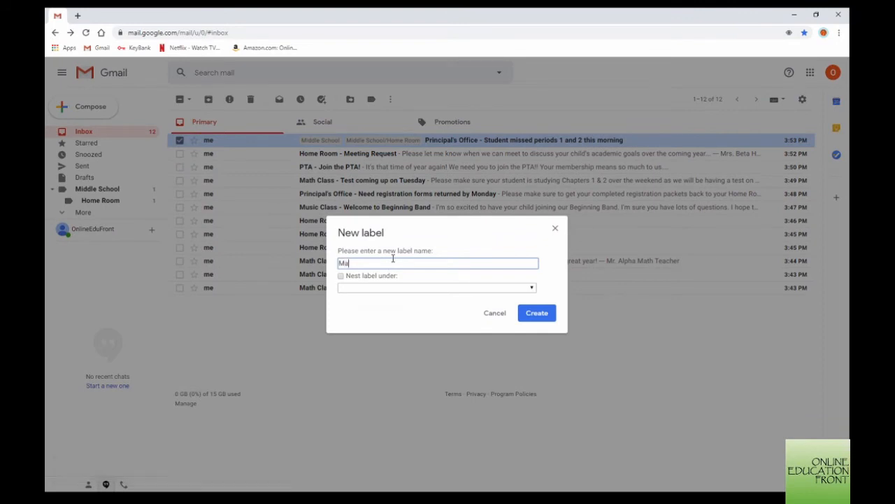
{"action": "left_click", "coordinate": [341, 276]}
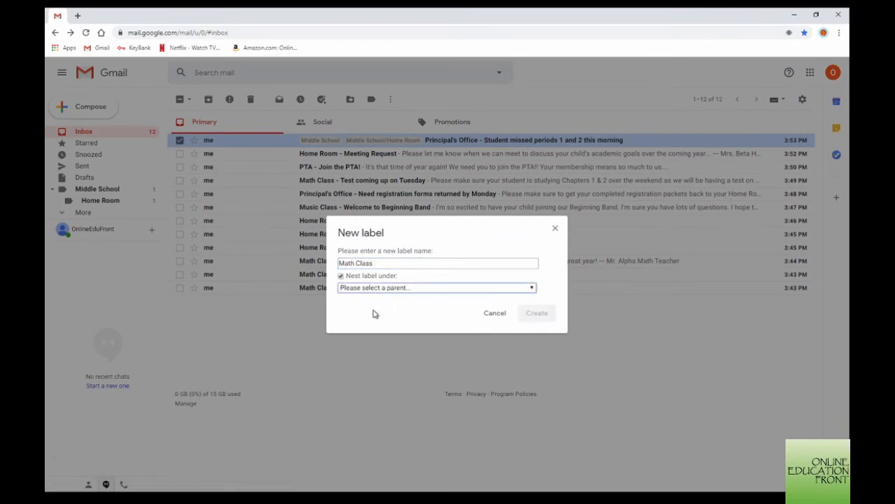
{"action": "key", "text": "Down"}
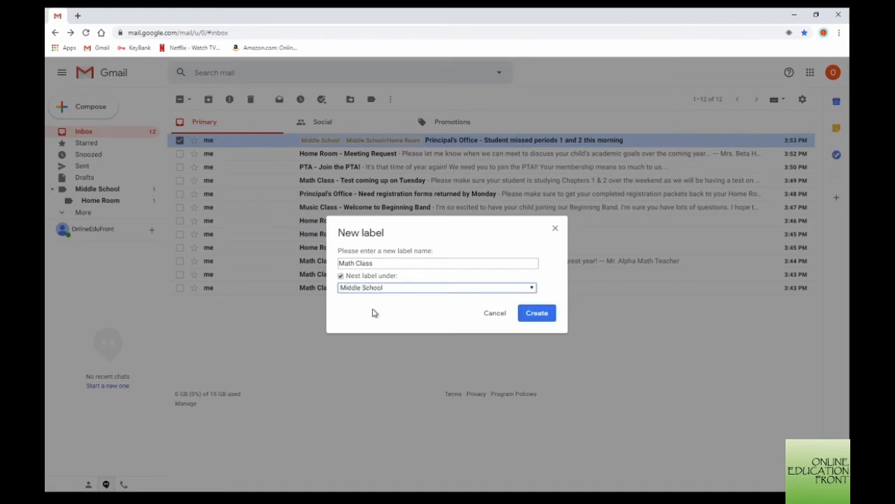
{"action": "left_click", "coordinate": [521, 316]}
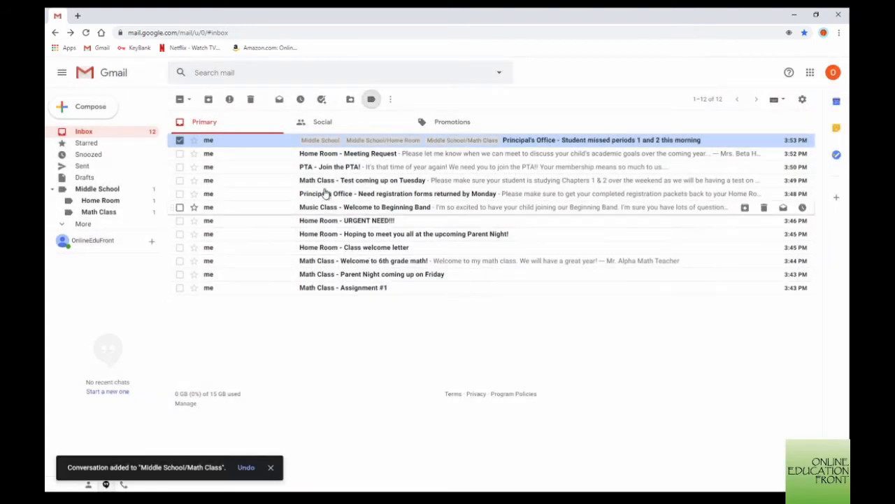
- Create a new label named PTA nested under Middle School, then deselect the Principal's Office email
{"action": "left_click", "coordinate": [372, 100]}
{"action": "left_click", "coordinate": [412, 269]}
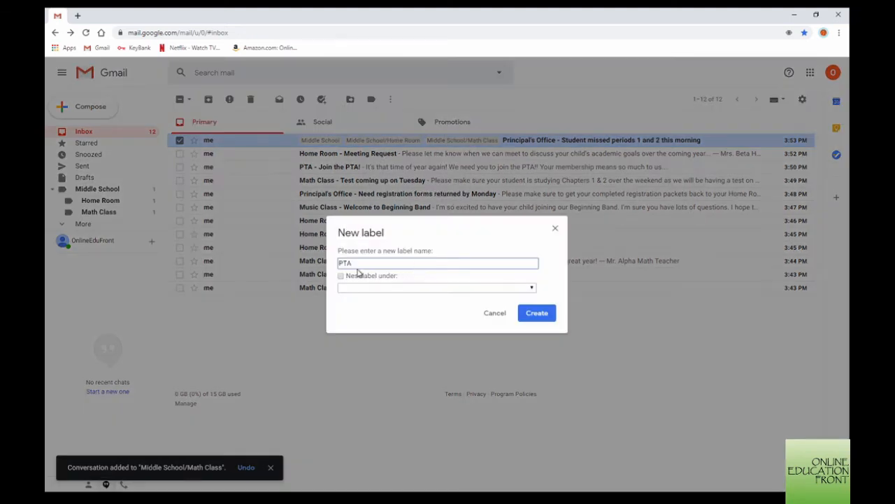
{"action": "left_click", "coordinate": [341, 276]}
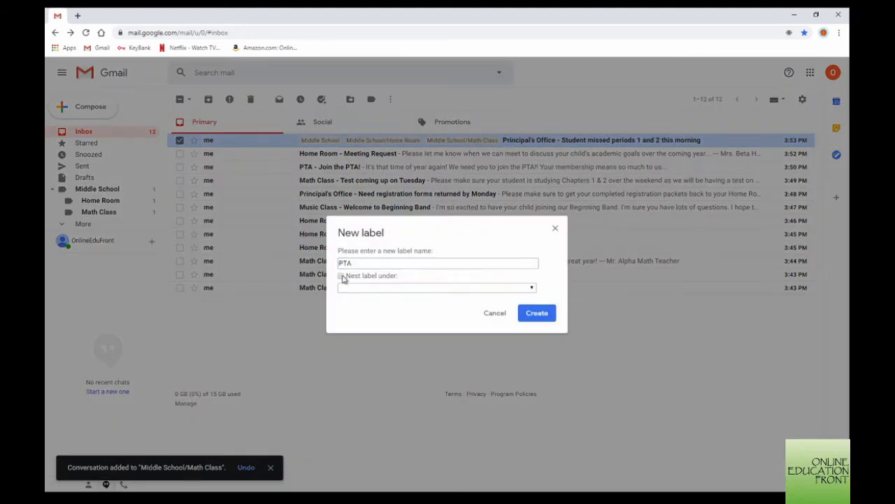
{"action": "left_click", "coordinate": [381, 313]}
{"action": "left_click", "coordinate": [536, 320]}
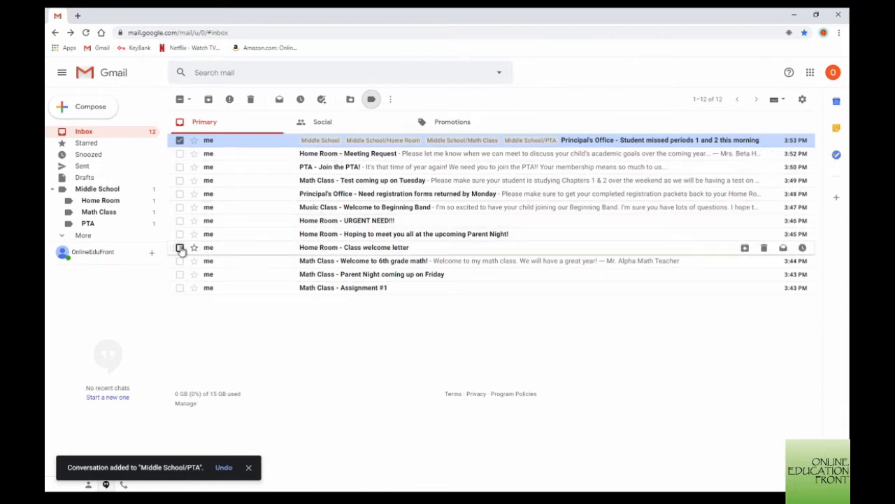
{"action": "left_click", "coordinate": [179, 140]}
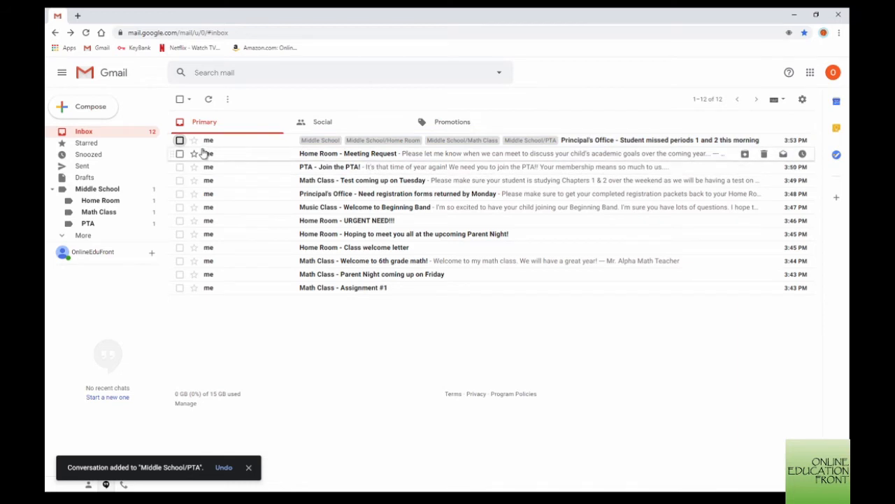
- Remove the Middle School, Home Room and PTA labels from the "Student missed periods 1 and 2 this morning" email
{"action": "left_click", "coordinate": [180, 140]}
{"action": "left_click", "coordinate": [372, 98]}
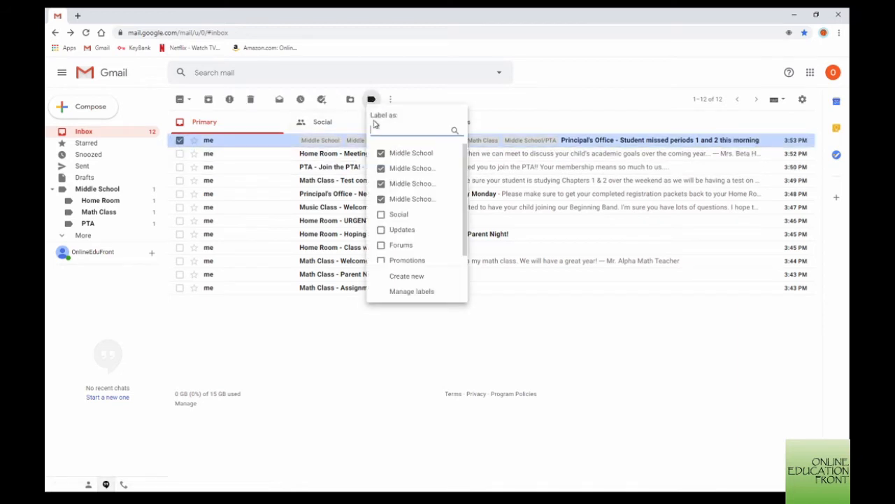
{"action": "left_click", "coordinate": [381, 153]}
{"action": "left_click", "coordinate": [380, 168]}
{"action": "left_click", "coordinate": [380, 199]}
{"action": "key", "text": "Return"}
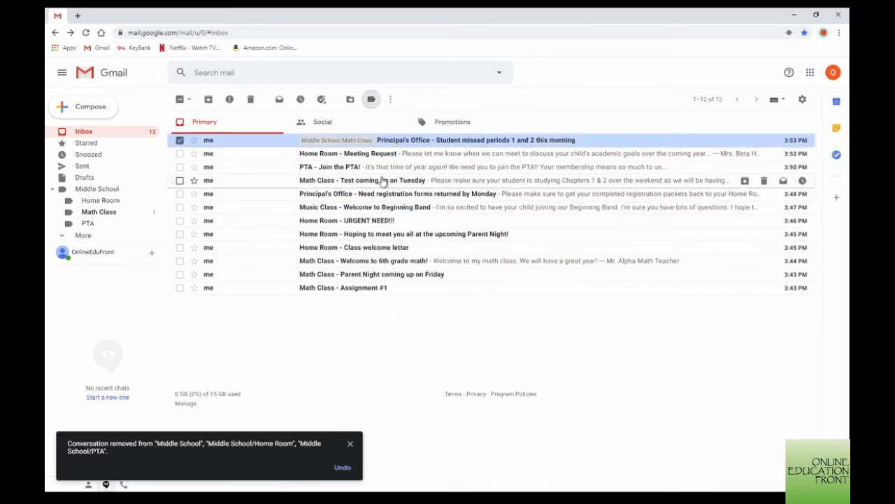
- Remove the Math Class label from the "Student missed periods 1 and 2 this morning" email and deselect it
{"action": "left_click", "coordinate": [371, 99]}
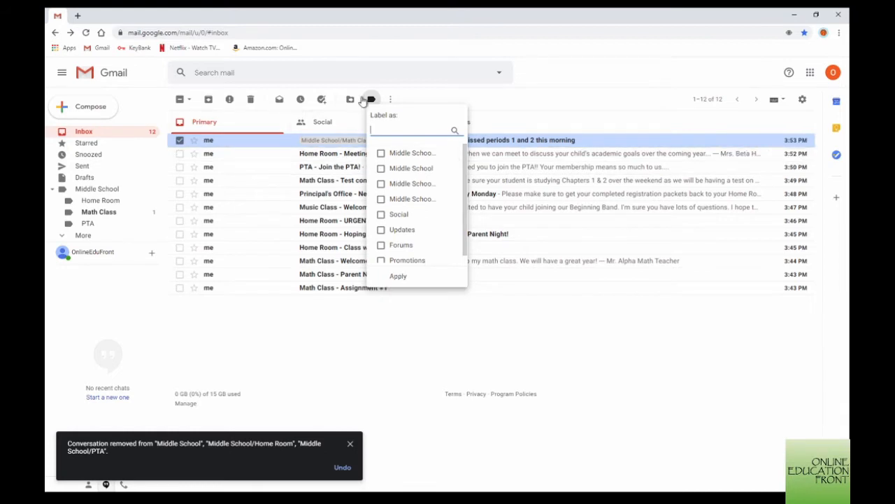
{"action": "left_click", "coordinate": [444, 94]}
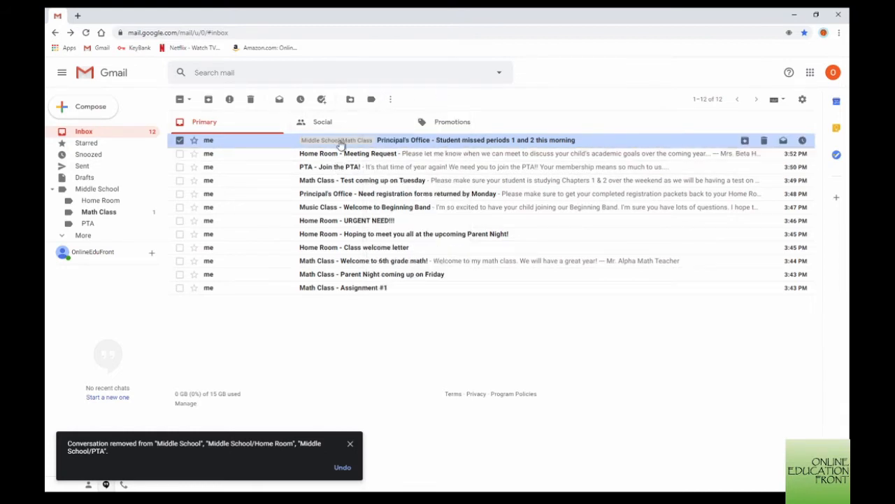
{"action": "left_click", "coordinate": [370, 99]}
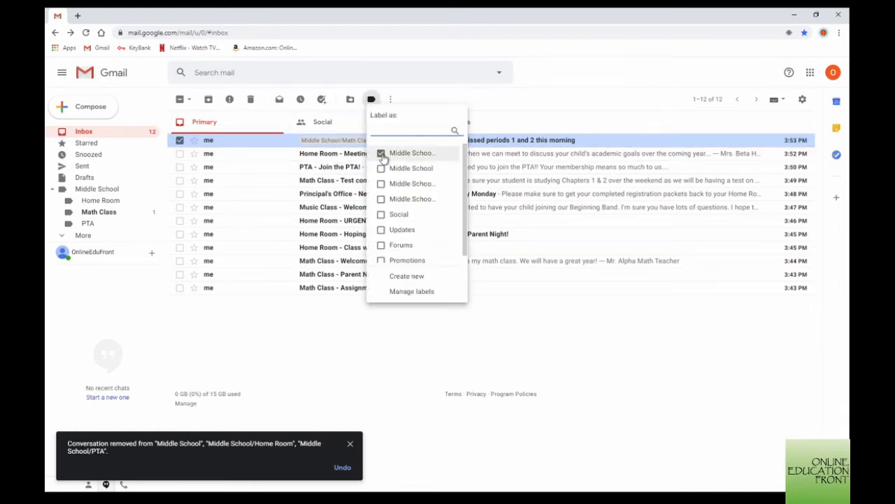
{"action": "left_click", "coordinate": [381, 154]}
{"action": "left_click", "coordinate": [396, 280]}
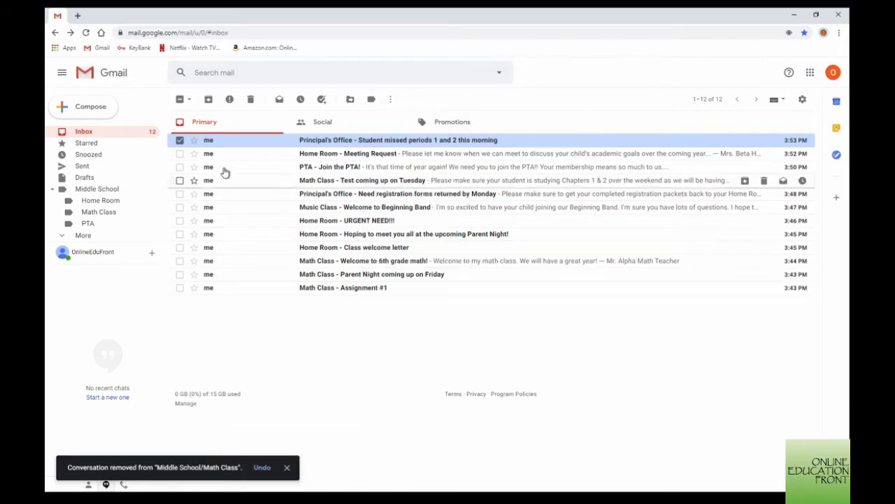
{"action": "left_click", "coordinate": [179, 141]}
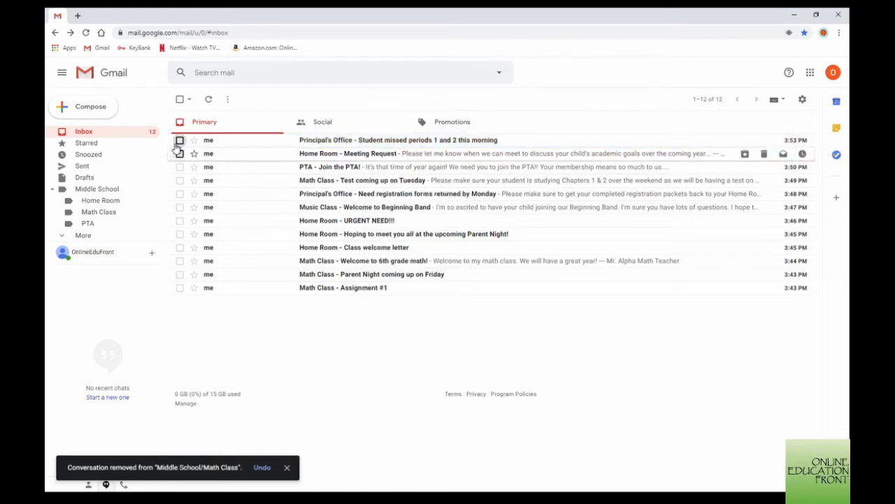
{"action": "left_click", "coordinate": [179, 141]}
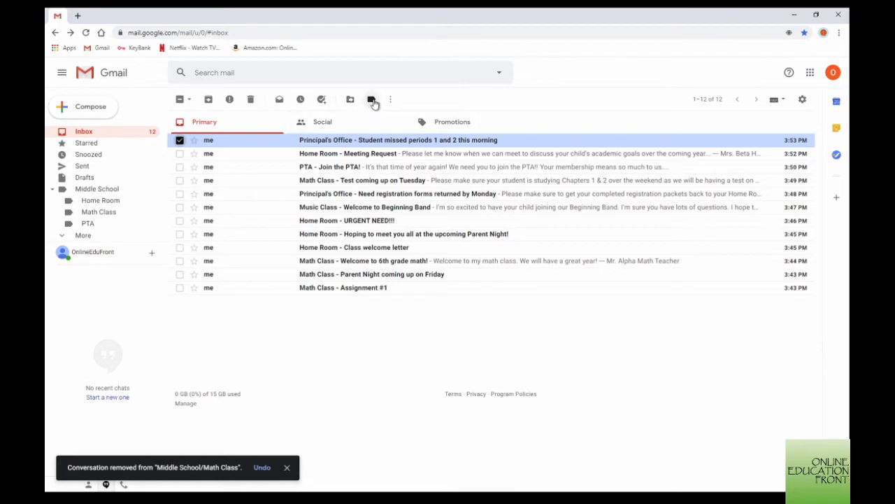
{"action": "left_click", "coordinate": [373, 102]}
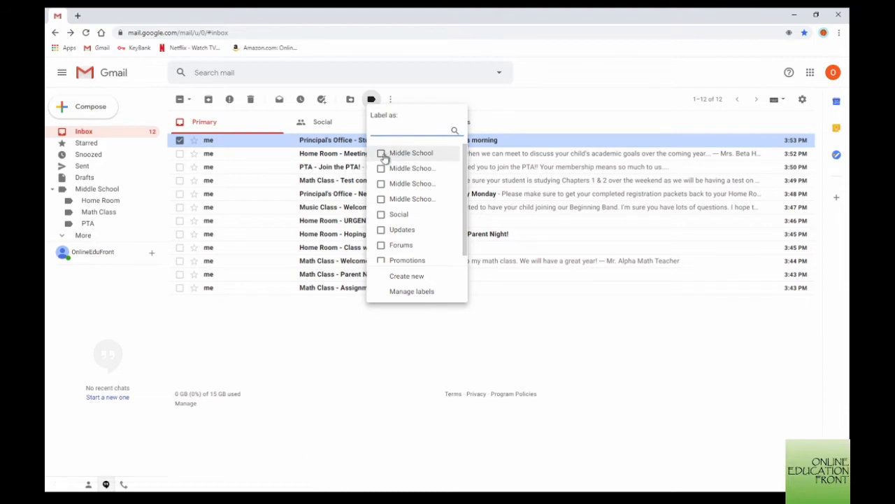
{"action": "left_click", "coordinate": [381, 154]}
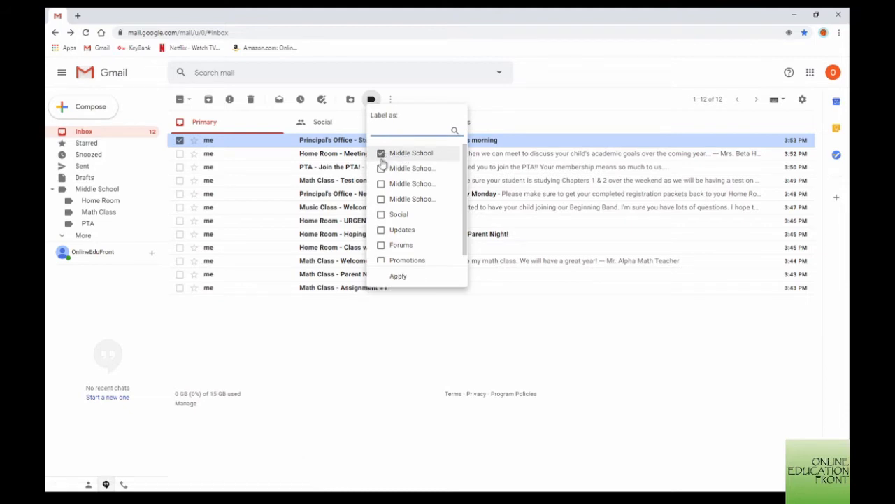
{"action": "left_click", "coordinate": [417, 346]}
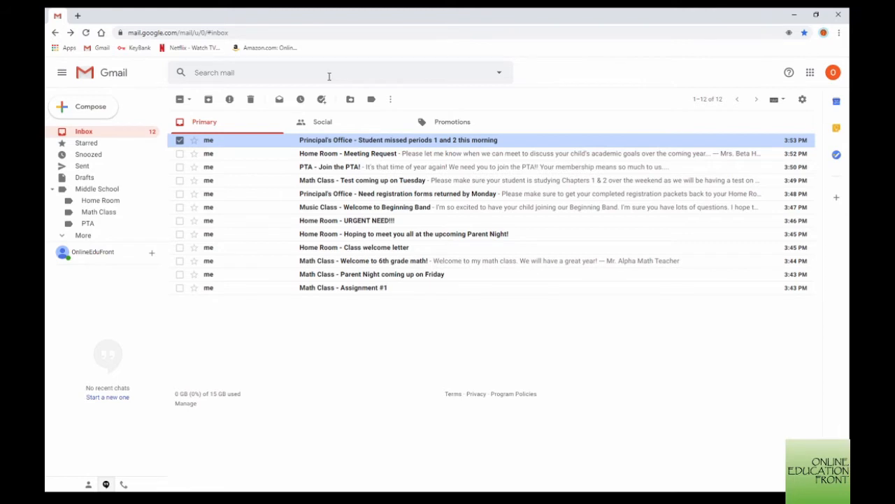
- Run an advanced mail search for messages with Home Room in the subject
{"action": "left_click", "coordinate": [329, 75]}
{"action": "left_click", "coordinate": [499, 73]}
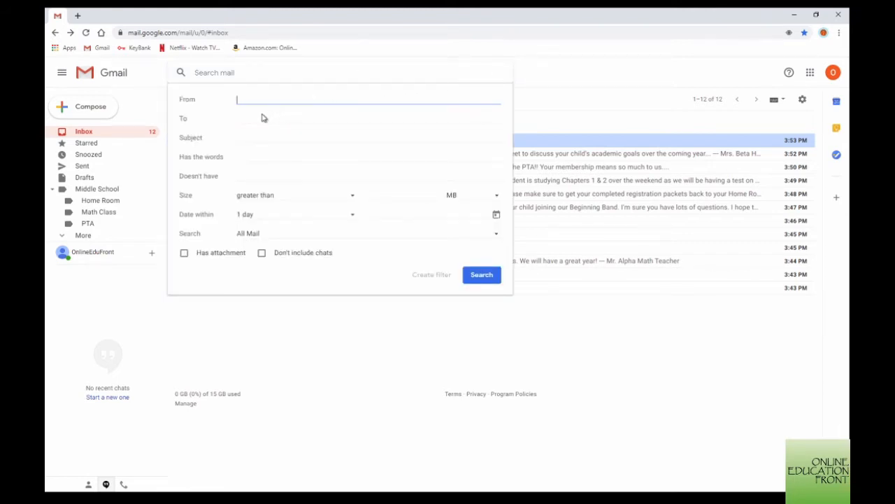
{"action": "left_click", "coordinate": [258, 140]}
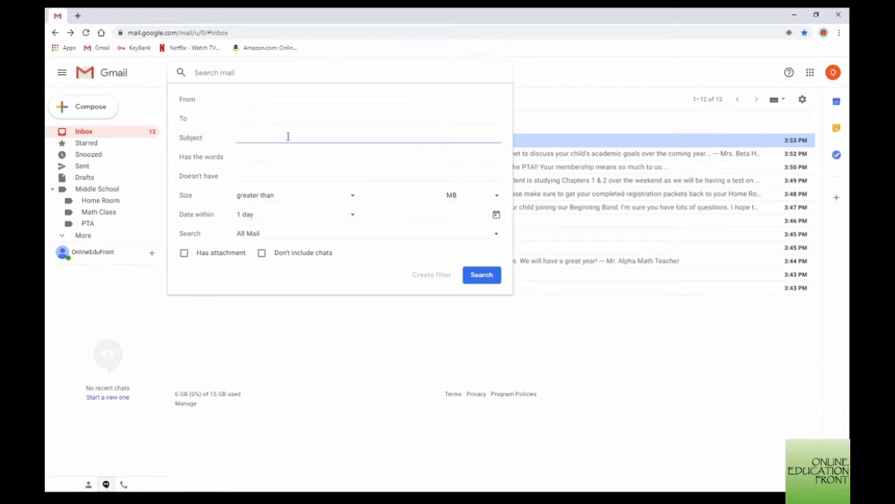
{"action": "type", "text": "Home Room"}
{"action": "left_click", "coordinate": [492, 277]}
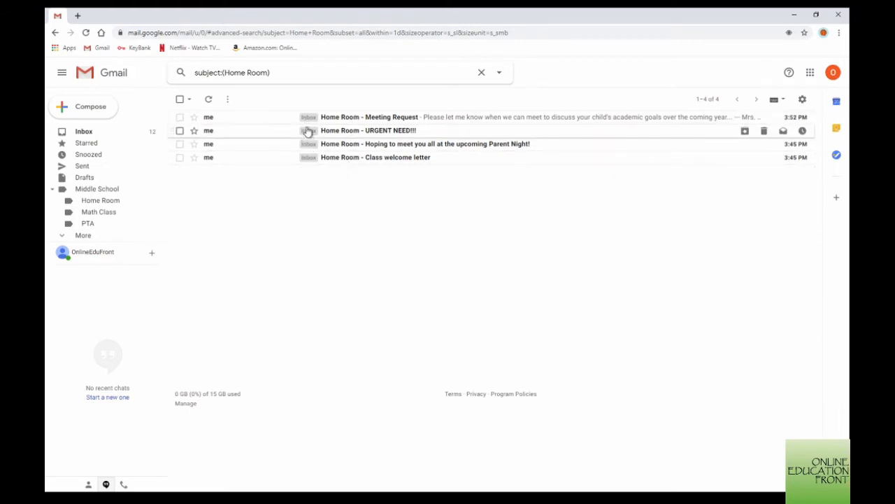
- Start a filter from the Home Room subject search and have it apply the label Middle School/Home Room
{"action": "left_click", "coordinate": [499, 74]}
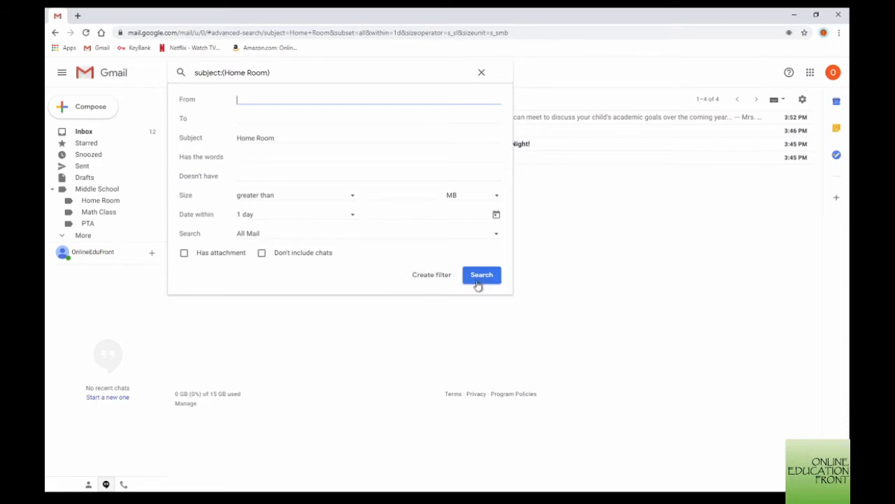
{"action": "left_click", "coordinate": [435, 276]}
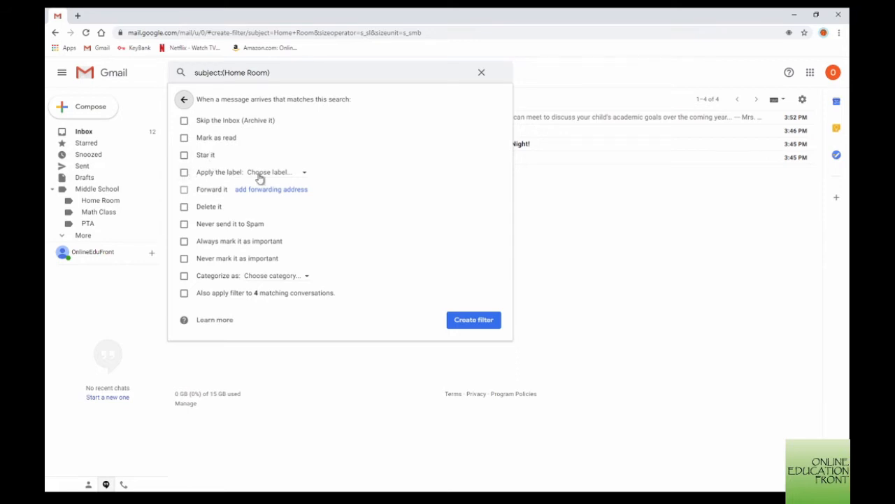
{"action": "left_click", "coordinate": [184, 172]}
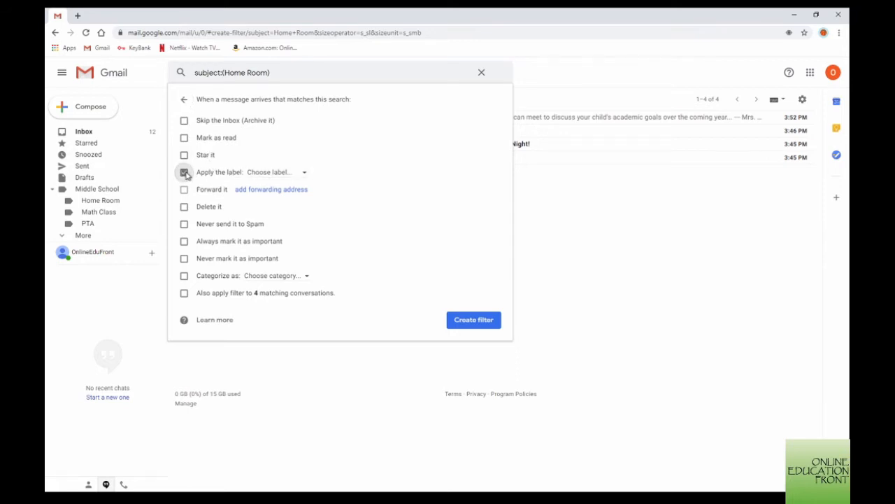
{"action": "left_click", "coordinate": [305, 175]}
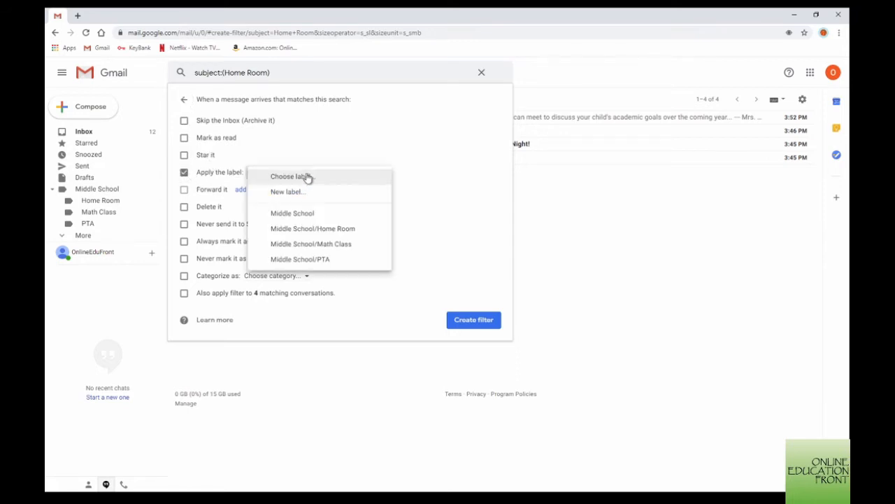
{"action": "left_click", "coordinate": [306, 228]}
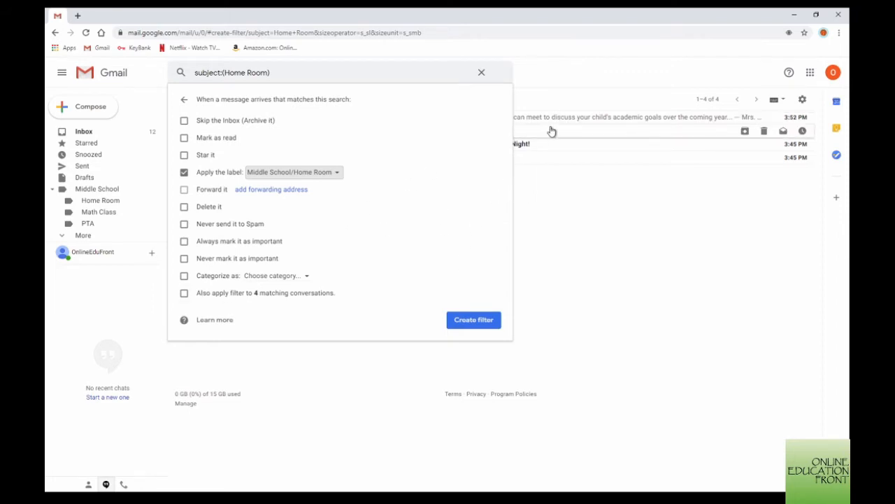
- Also apply the Home Room filter to existing matching conversations, create it without a category, and return to the inbox
{"action": "left_click", "coordinate": [184, 295]}
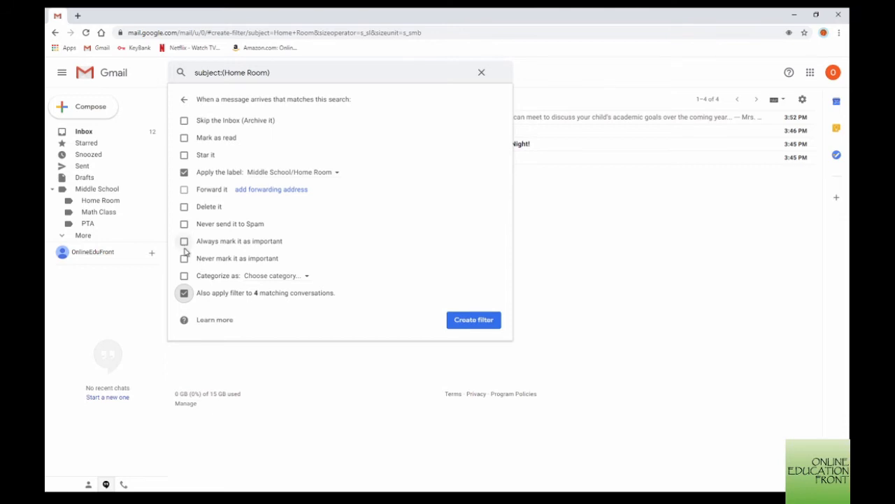
{"action": "left_click", "coordinate": [302, 276]}
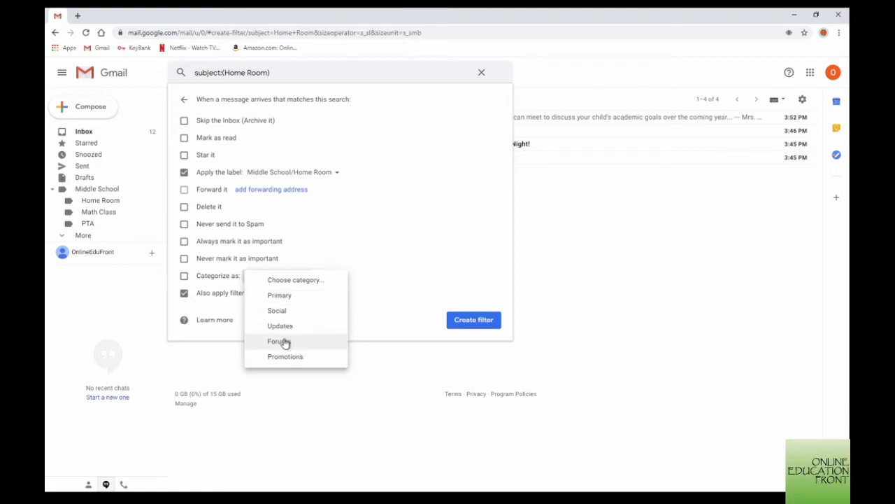
{"action": "left_click", "coordinate": [346, 236]}
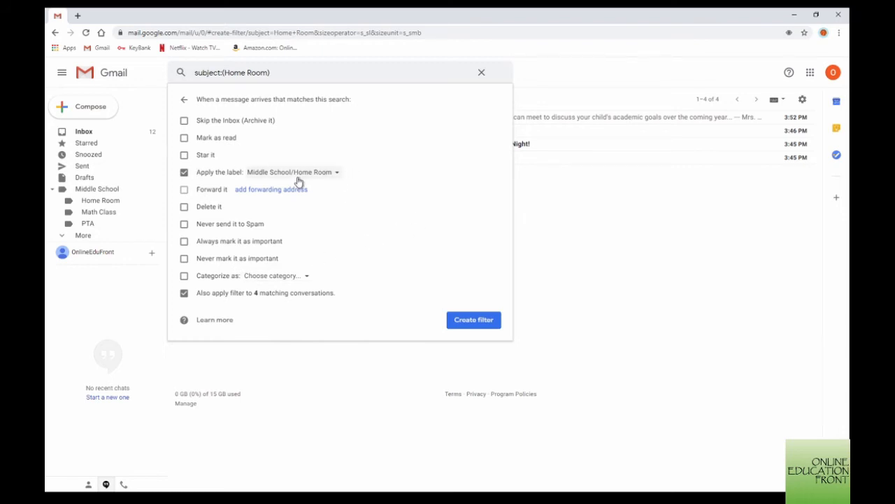
{"action": "left_click", "coordinate": [474, 323]}
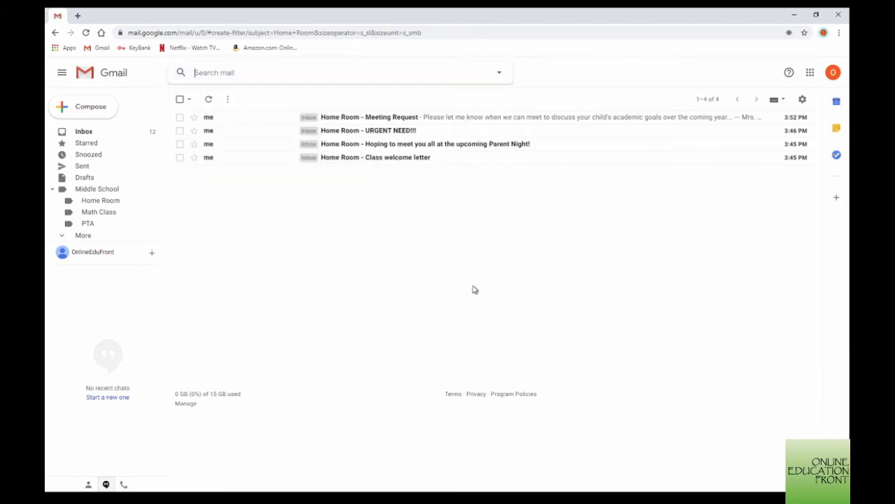
{"action": "left_click", "coordinate": [382, 189]}
{"action": "left_click", "coordinate": [83, 133]}
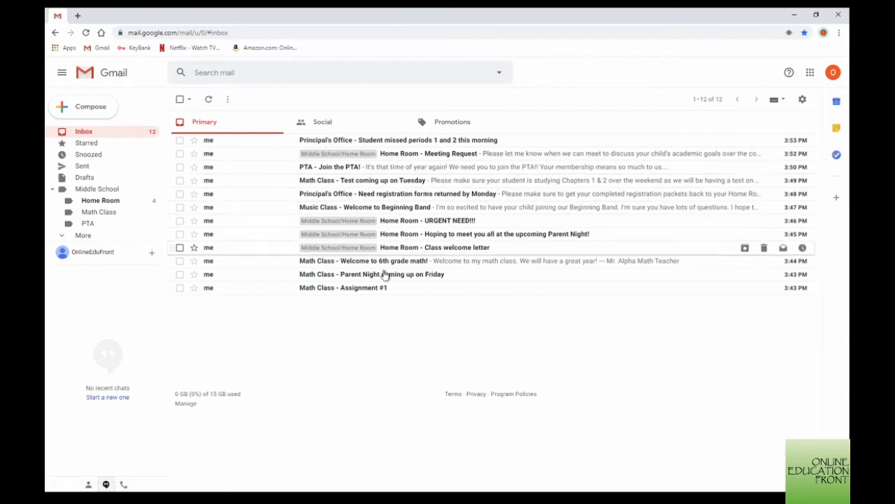
- Start a filter from the "Math Class - Assignment #1" email, replacing the sender criterion with the subject Math Class
{"action": "left_click", "coordinate": [407, 290]}
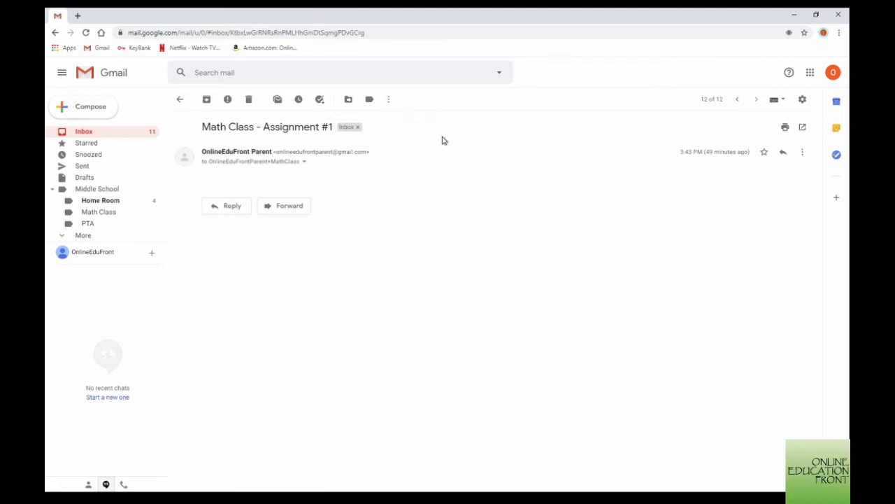
{"action": "left_click", "coordinate": [805, 153]}
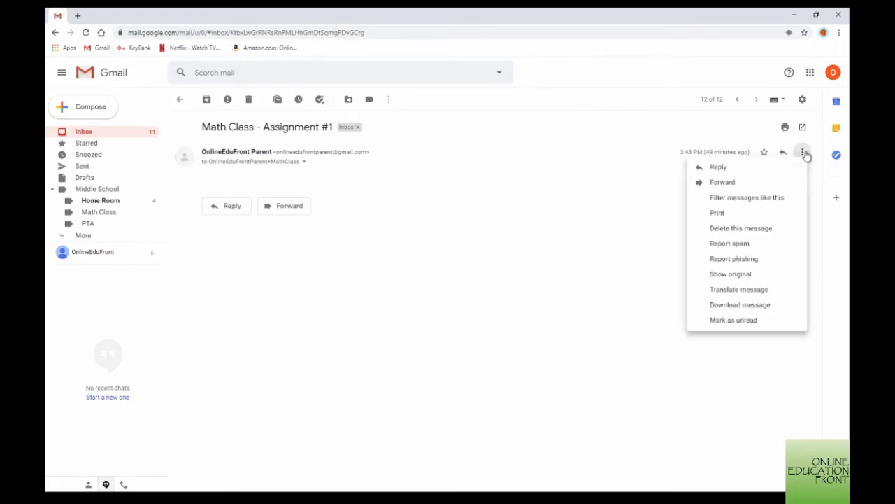
{"action": "left_click", "coordinate": [746, 202]}
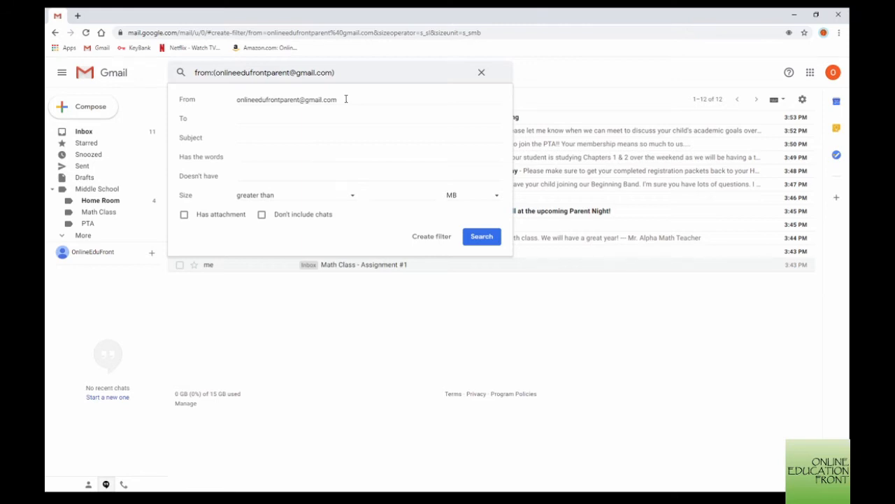
{"action": "left_click_drag", "start_coordinate": [346, 99], "coordinate": [214, 109]}
{"action": "key", "text": "BackSpace"}
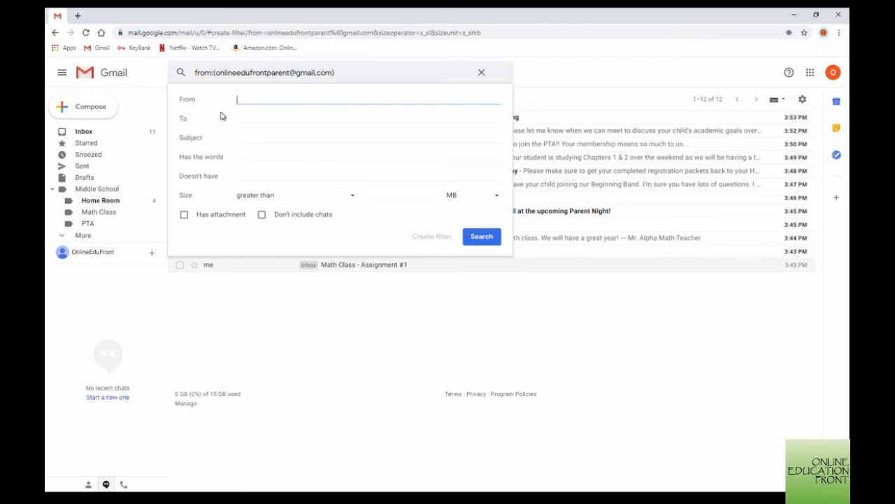
{"action": "left_click", "coordinate": [264, 138]}
{"action": "type", "text": "Math Class"}
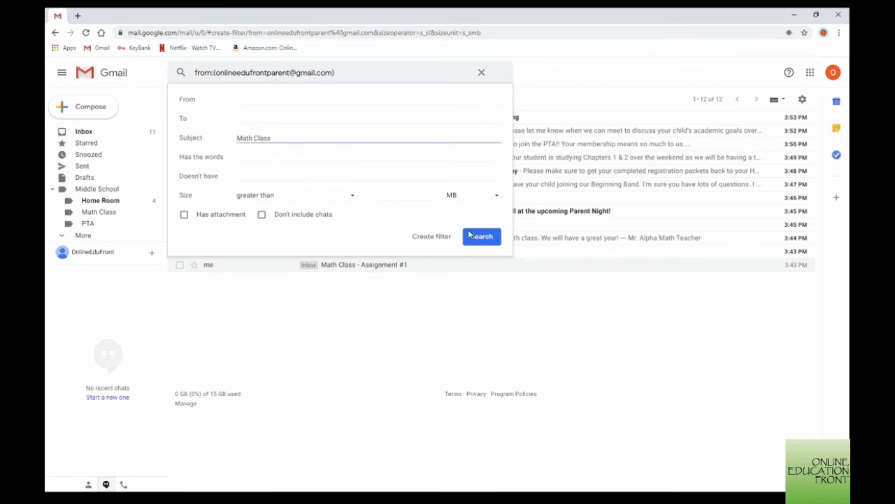
- Create the Math Class filter with the label Middle School/Math Class, applied to existing matching conversations too, and return to the inbox
{"action": "left_click", "coordinate": [434, 238]}
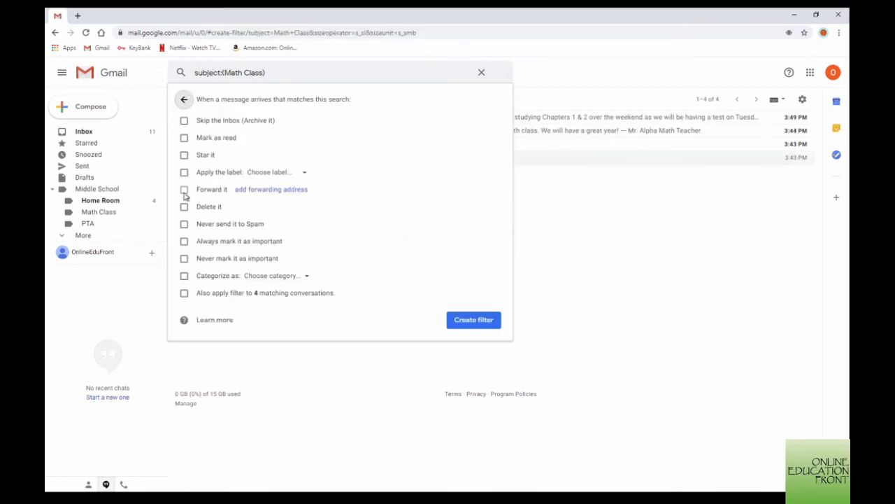
{"action": "left_click", "coordinate": [184, 172]}
{"action": "left_click", "coordinate": [302, 174]}
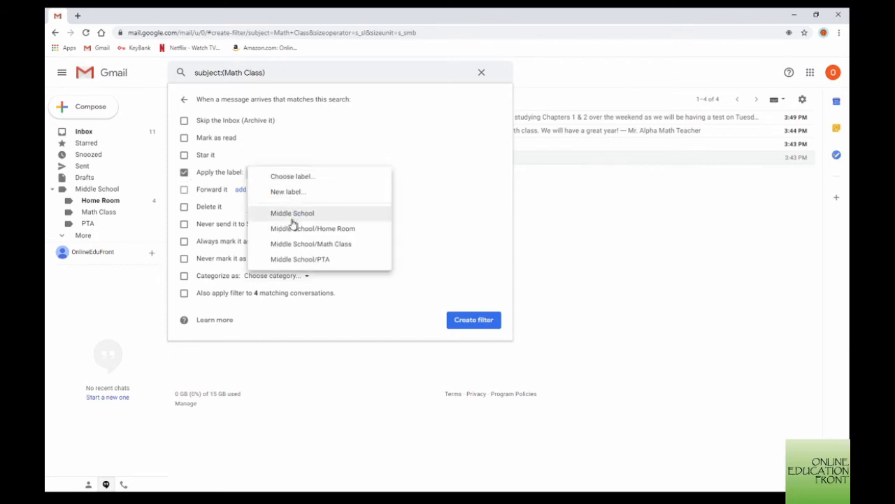
{"action": "left_click", "coordinate": [297, 245]}
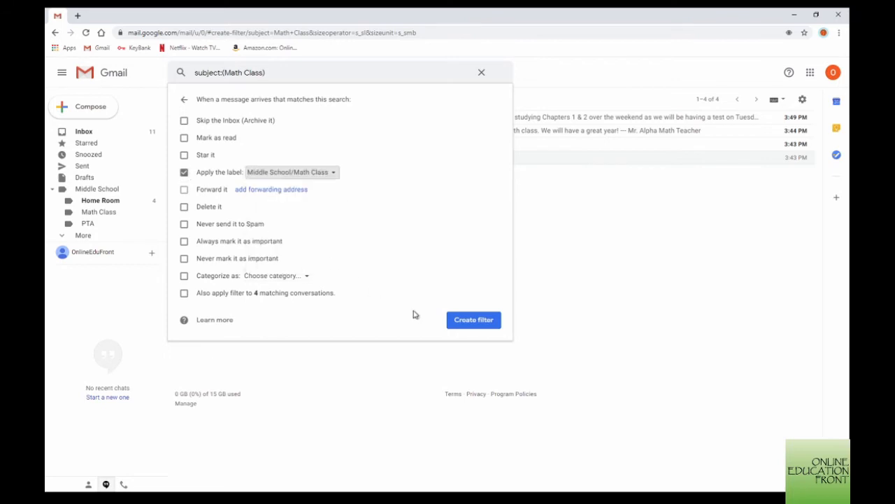
{"action": "left_click", "coordinate": [184, 293]}
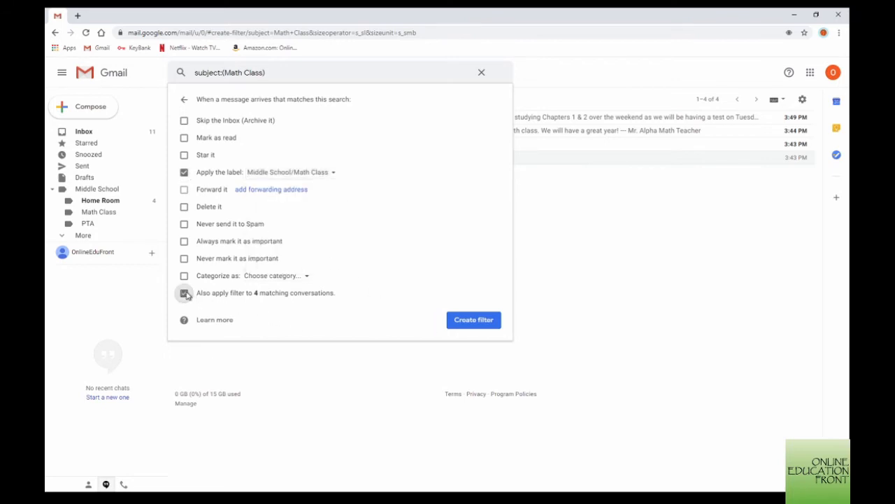
{"action": "left_click", "coordinate": [458, 324]}
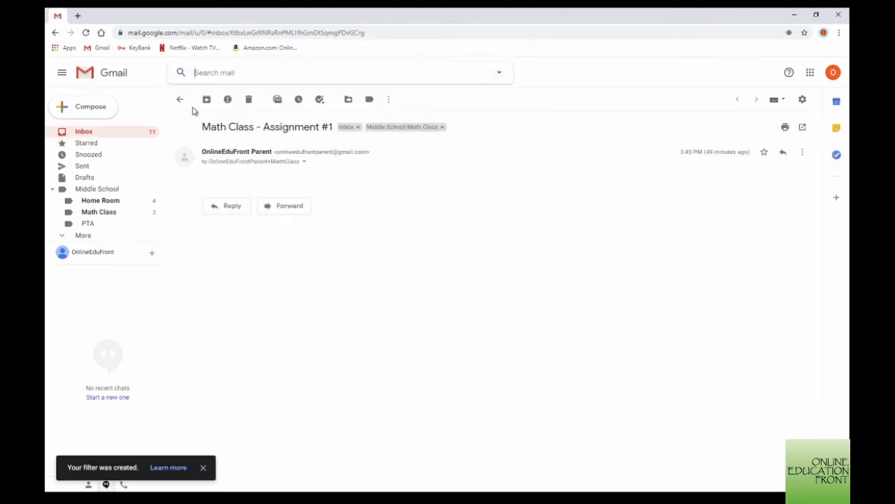
{"action": "left_click", "coordinate": [84, 132]}
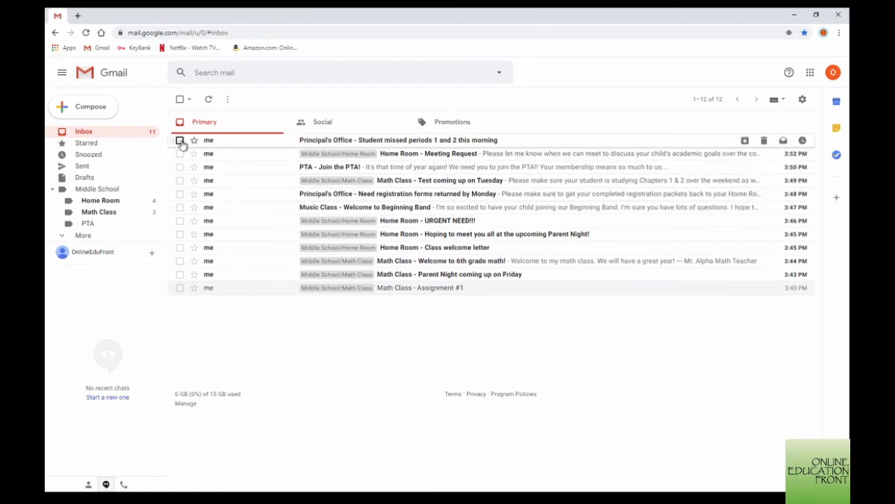
- Start a filter from the "Home Room - Meeting Request" email, replacing the sender criterion with the subject Principal's Office
{"action": "left_click", "coordinate": [230, 72]}
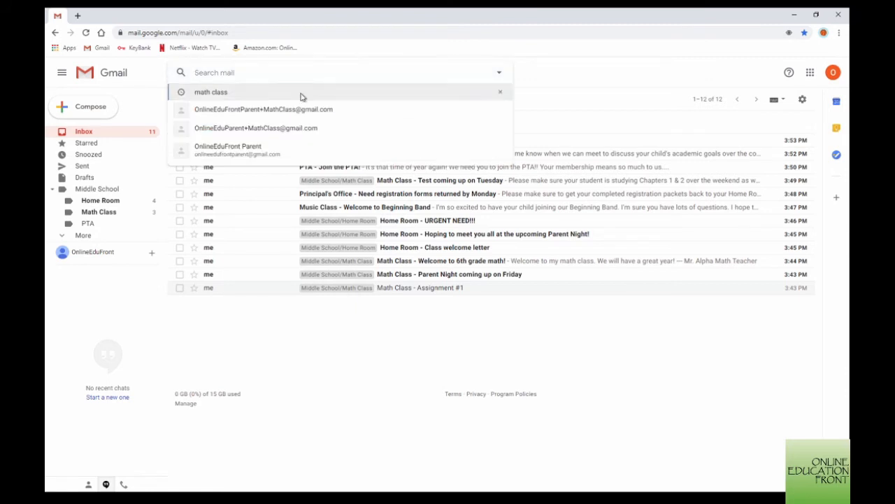
{"action": "left_click", "coordinate": [580, 153]}
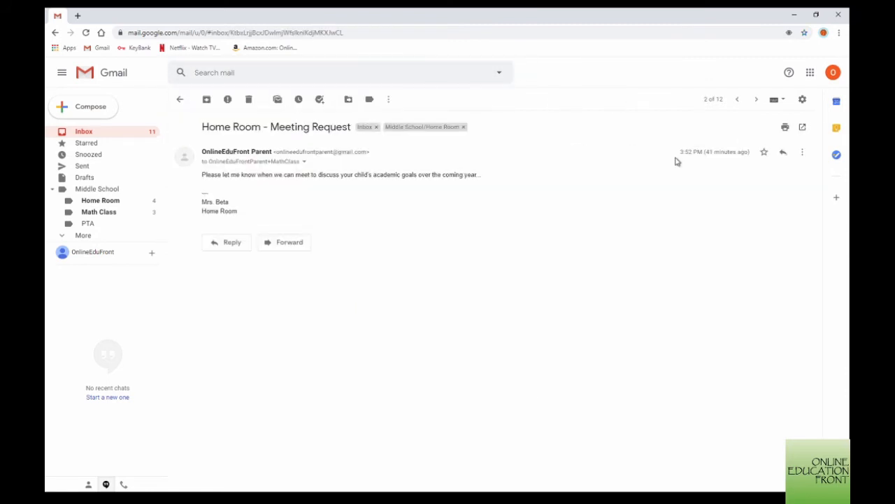
{"action": "left_click", "coordinate": [803, 153]}
{"action": "left_click", "coordinate": [742, 199]}
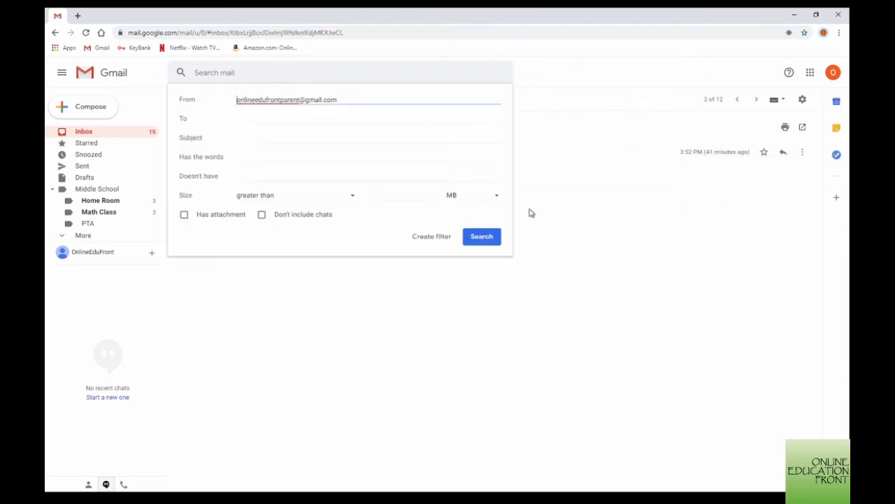
{"action": "left_click_drag", "start_coordinate": [349, 109], "coordinate": [235, 100]}
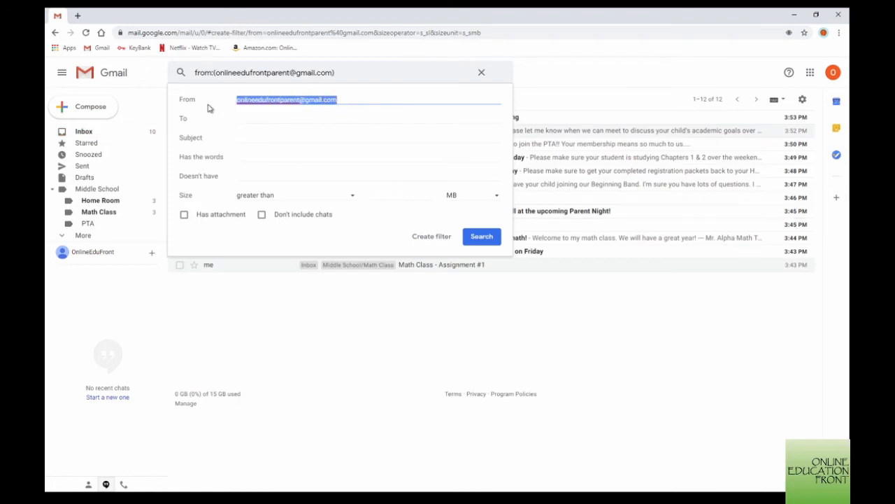
{"action": "key", "text": "BackSpace"}
{"action": "left_click", "coordinate": [259, 137]}
{"action": "type", "text": "Principal's Office"}
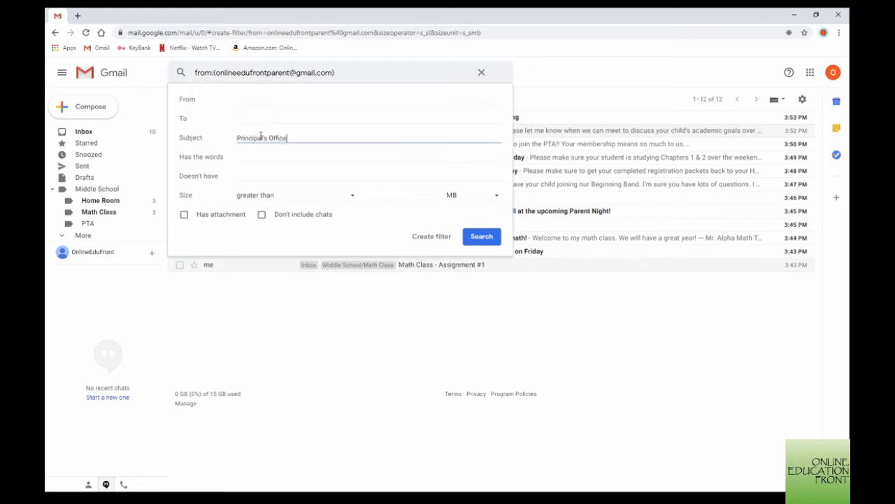
- Create the Principal's Office filter with the label Middle School, applied to existing matching conversations too, and return to the inbox
{"action": "left_click", "coordinate": [443, 236]}
{"action": "left_click", "coordinate": [185, 293]}
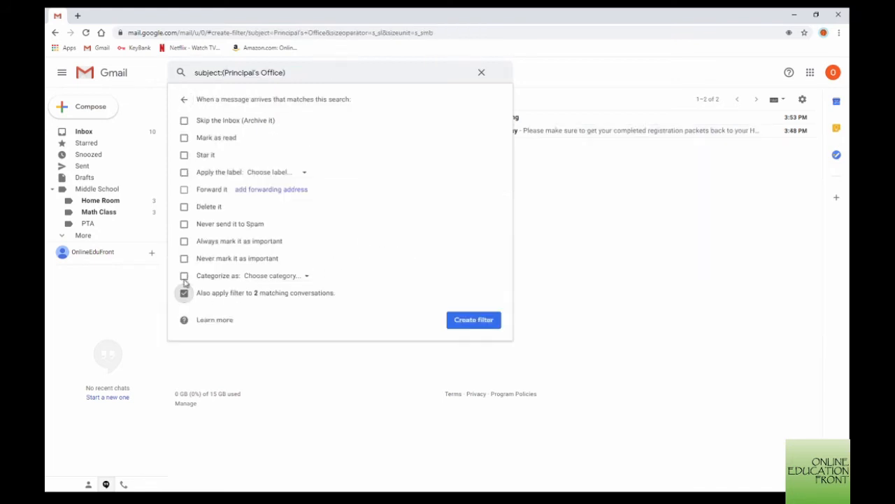
{"action": "left_click", "coordinate": [184, 172]}
{"action": "left_click", "coordinate": [300, 173]}
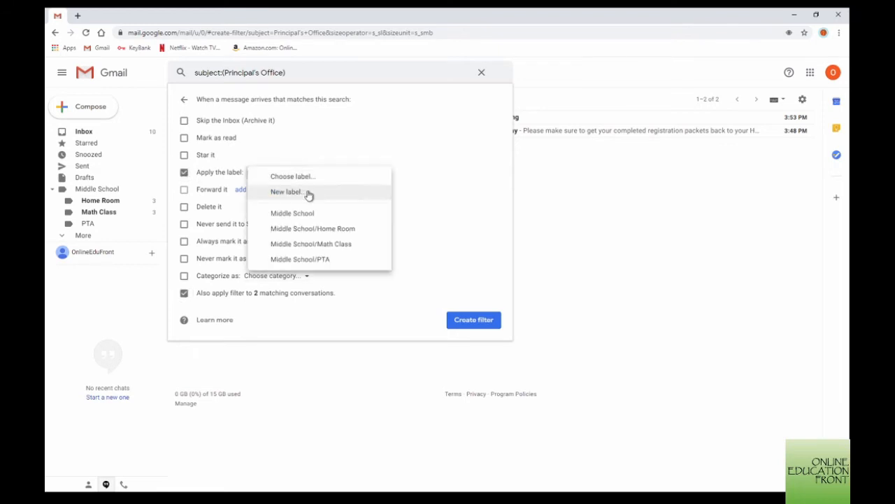
{"action": "left_click", "coordinate": [310, 217]}
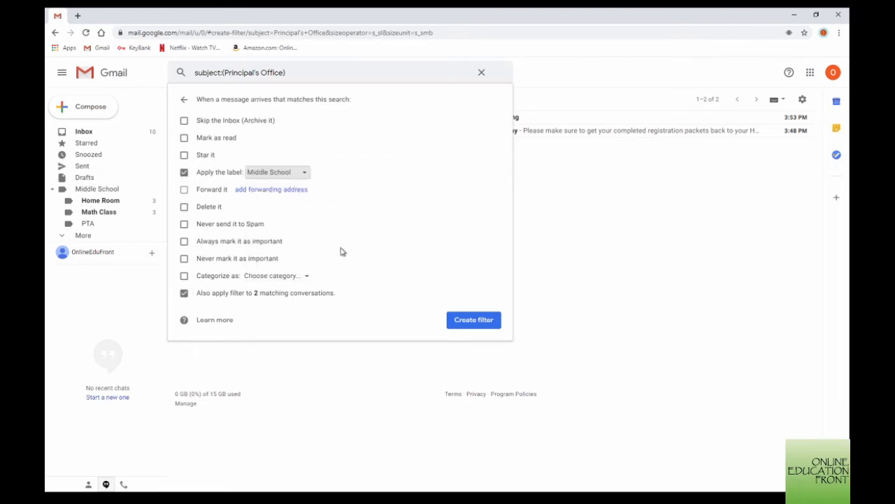
{"action": "left_click", "coordinate": [479, 327]}
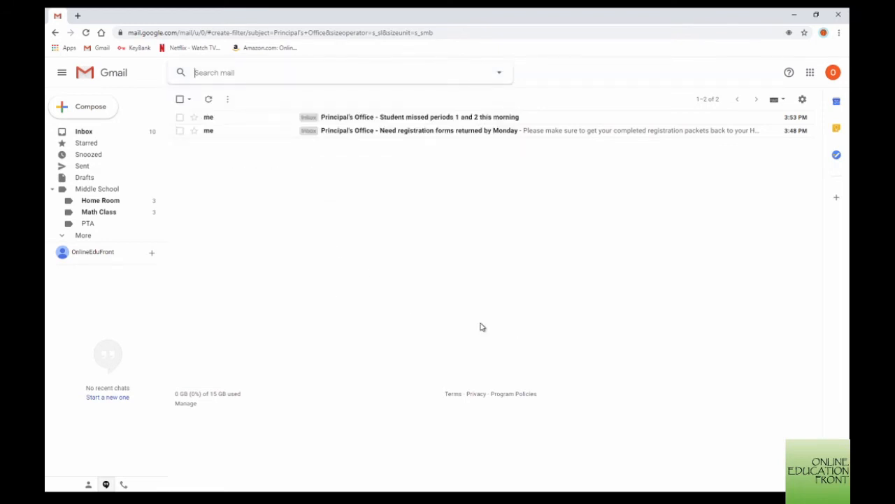
{"action": "left_click", "coordinate": [86, 131]}
{"action": "left_click", "coordinate": [319, 154]}
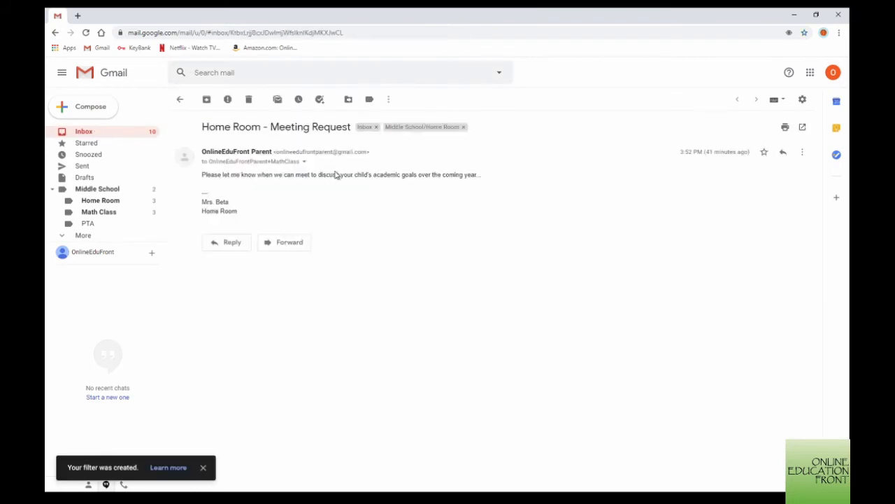
{"action": "left_click", "coordinate": [93, 132]}
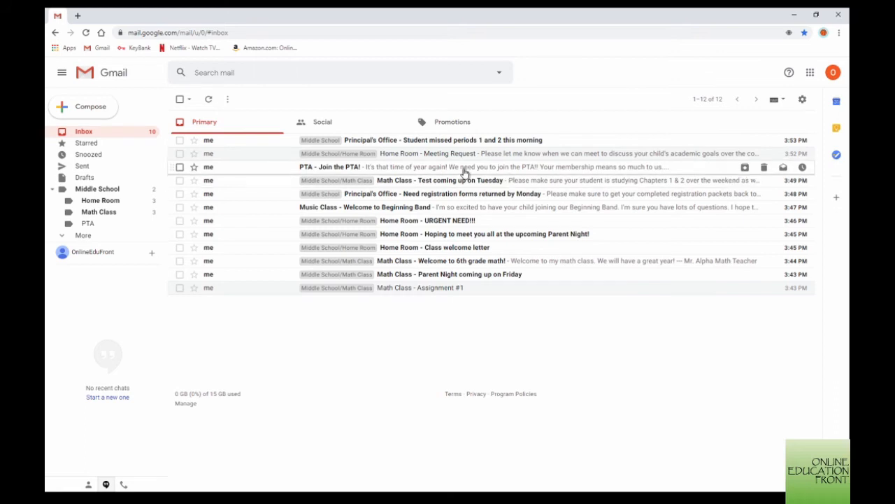
- Start a filter from the "PTA - Join the PTA!" email, replacing the sender criterion with the subject PTA
{"action": "left_click", "coordinate": [466, 171]}
{"action": "left_click", "coordinate": [803, 151]}
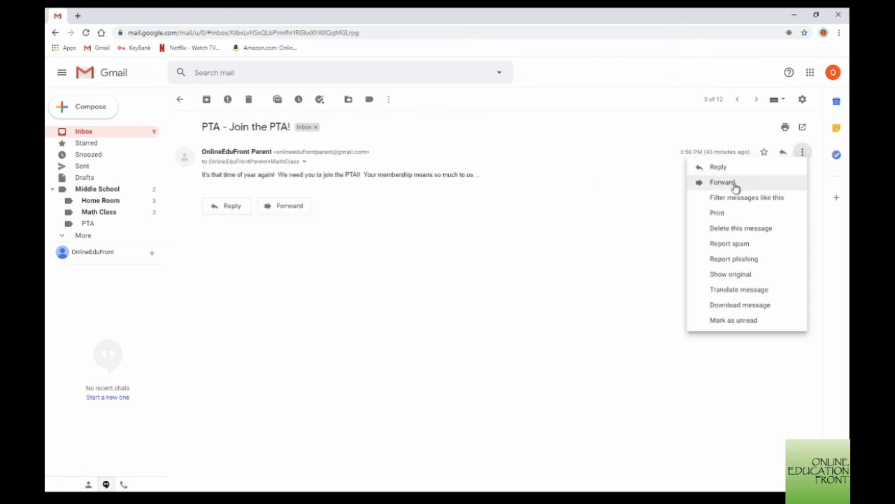
{"action": "left_click", "coordinate": [730, 200]}
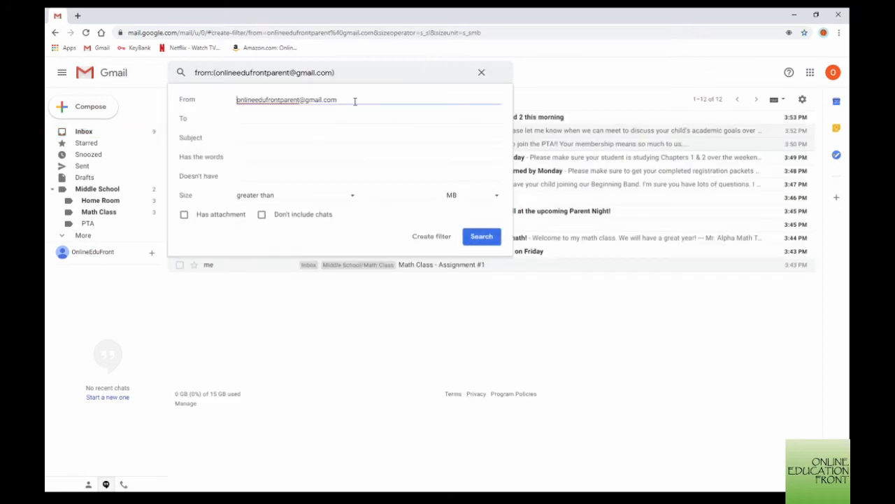
{"action": "left_click_drag", "start_coordinate": [356, 100], "coordinate": [205, 110]}
{"action": "key", "text": "BackSpace"}
{"action": "key", "text": "Tab"}
{"action": "key", "text": "Tab"}
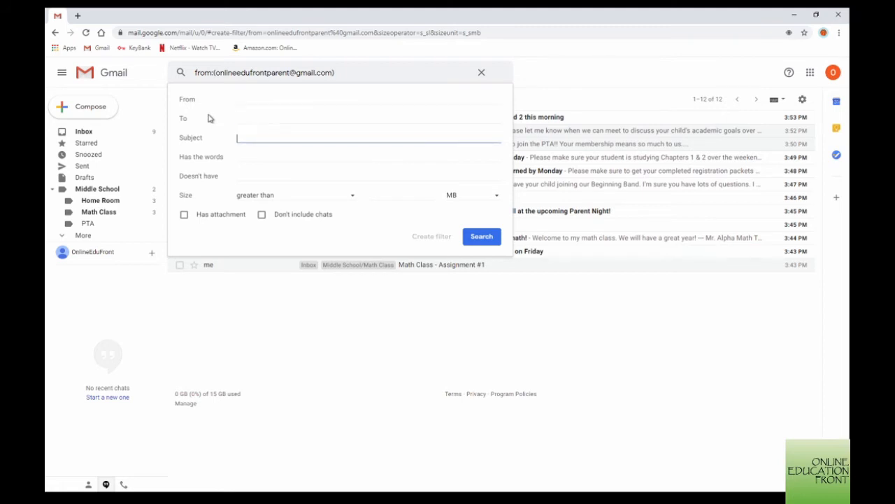
{"action": "type", "text": "PTA"}
{"action": "left_click", "coordinate": [423, 237]}
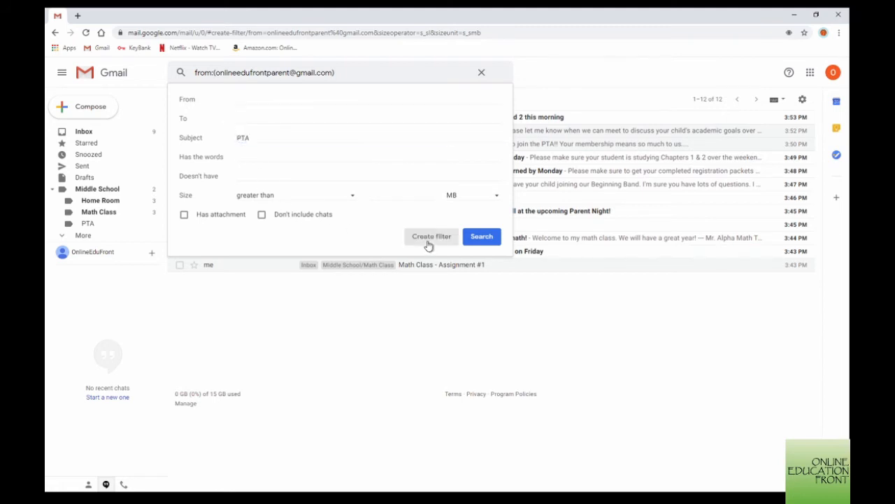
- Create the PTA filter with Mark as read and the label Middle School/PTA, applied to the existing match too, and return to the inbox
{"action": "left_click", "coordinate": [184, 172]}
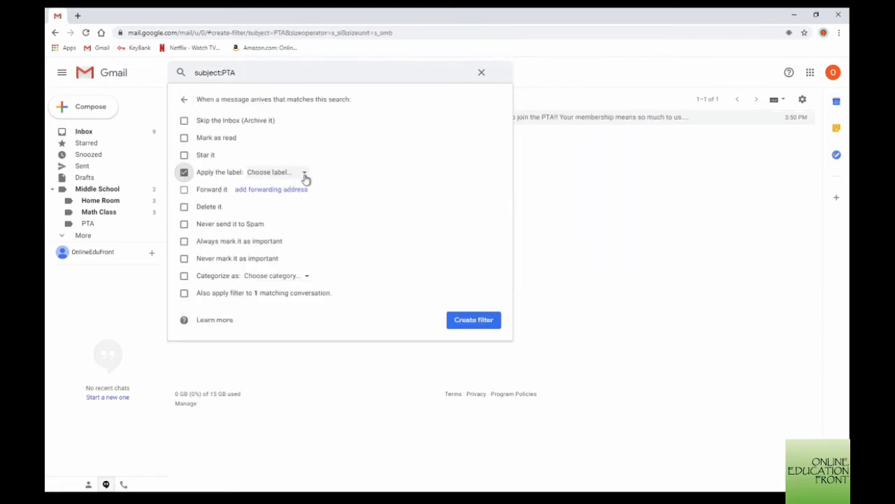
{"action": "left_click", "coordinate": [303, 174]}
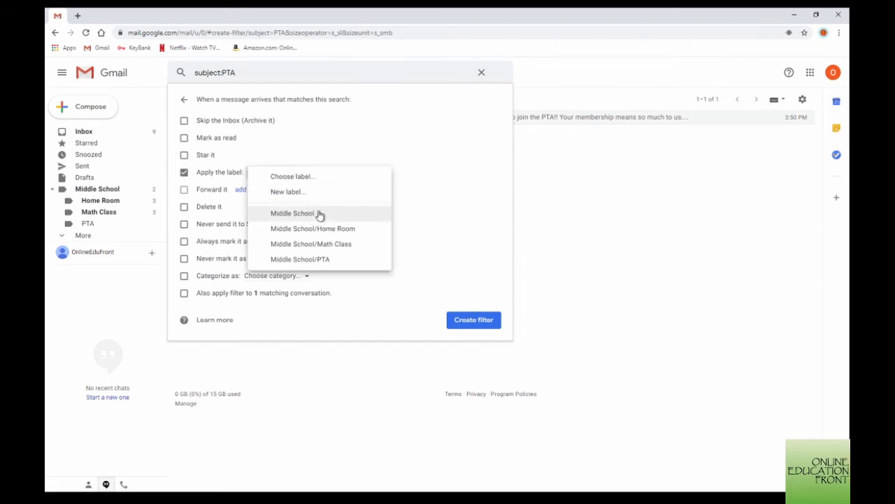
{"action": "left_click", "coordinate": [330, 260]}
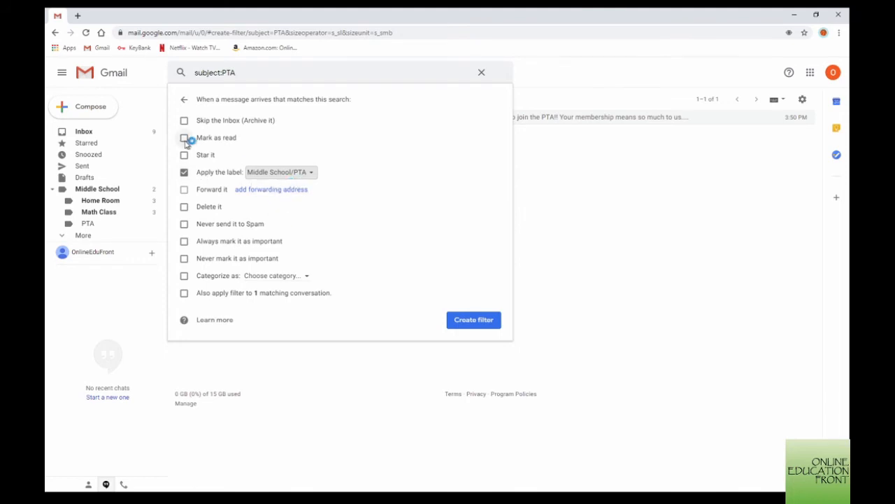
{"action": "left_click", "coordinate": [185, 139]}
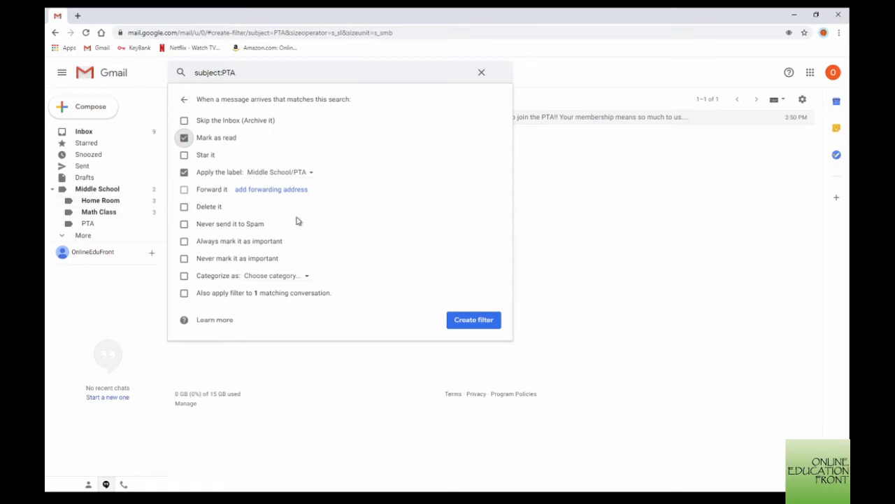
{"action": "left_click", "coordinate": [184, 293]}
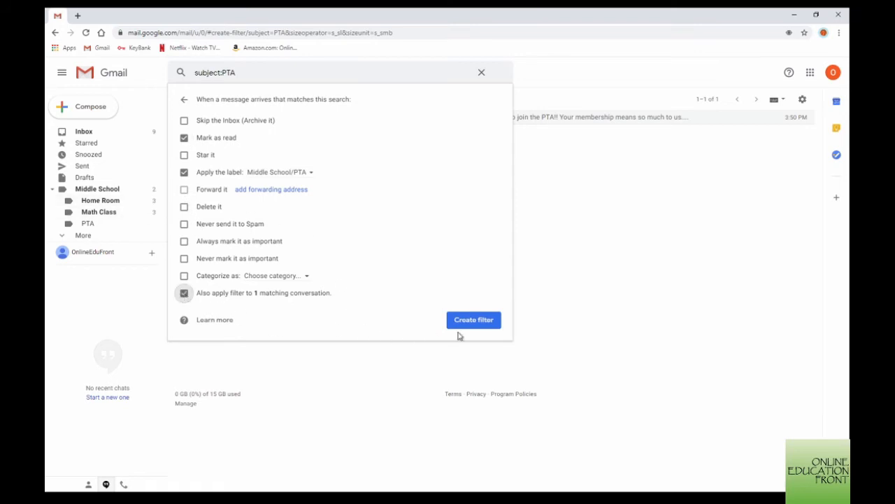
{"action": "left_click", "coordinate": [482, 325]}
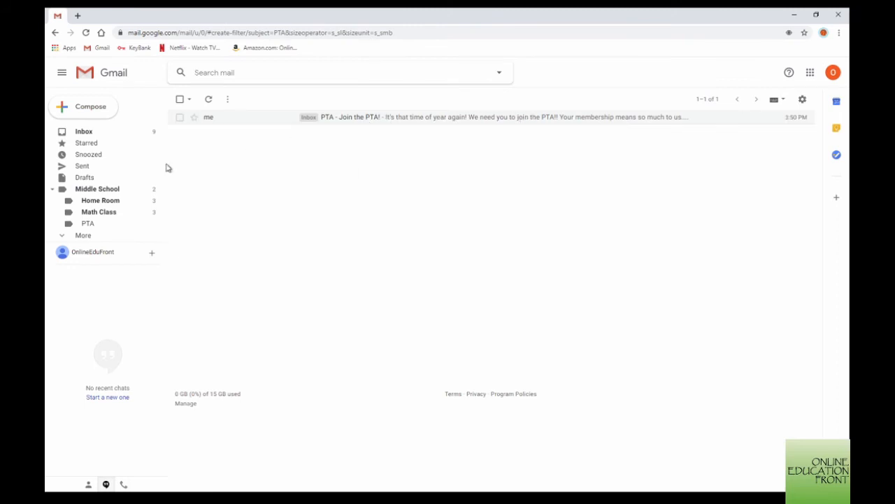
{"action": "left_click", "coordinate": [91, 133]}
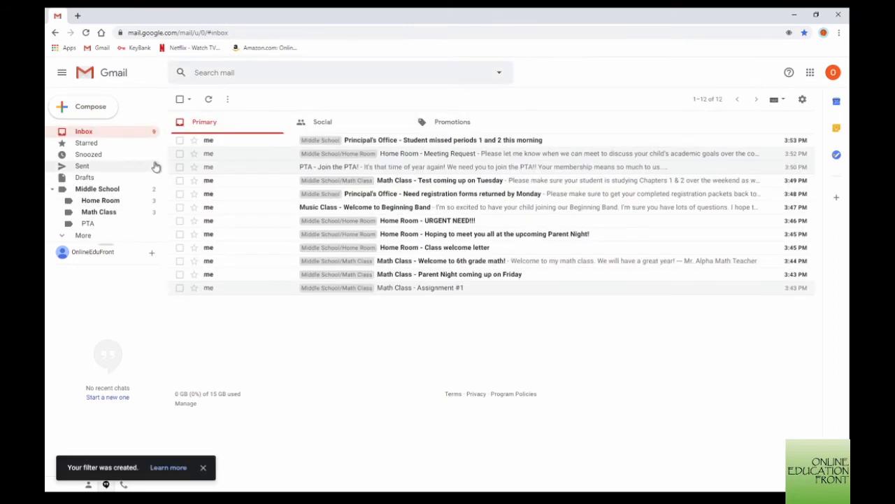
{"action": "left_click", "coordinate": [156, 167]}
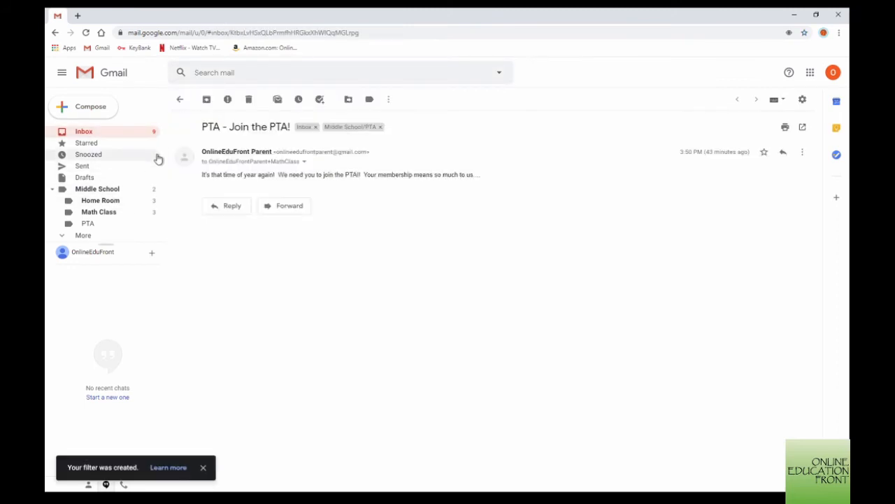
{"action": "left_click", "coordinate": [96, 134]}
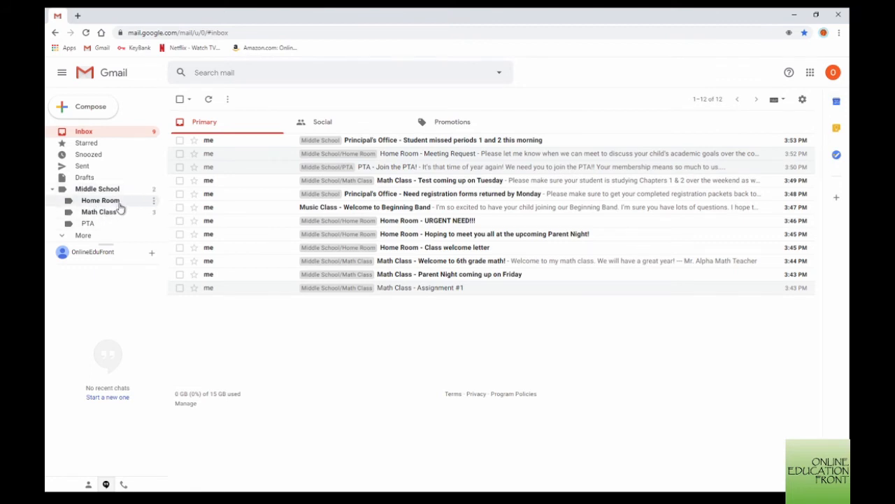
- Mark all conversations in the inbox as read and clear the selection
{"action": "left_click", "coordinate": [180, 99]}
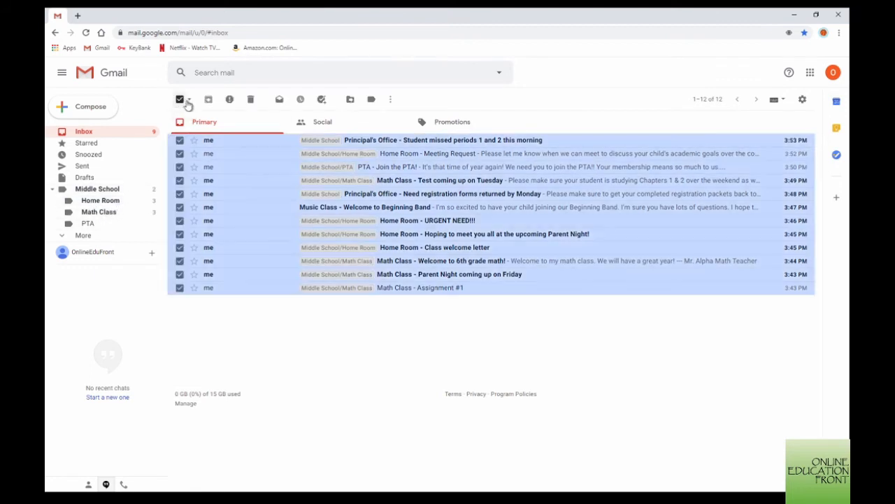
{"action": "left_click", "coordinate": [392, 100]}
{"action": "left_click", "coordinate": [424, 115]}
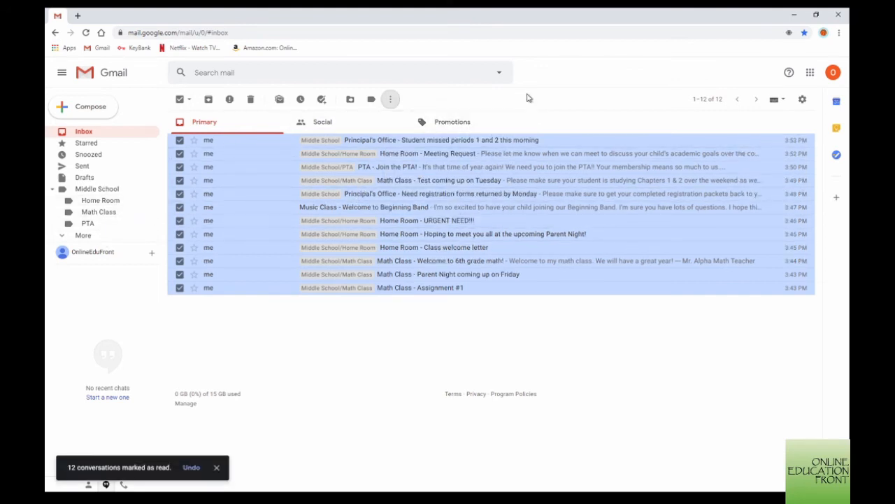
{"action": "left_click", "coordinate": [94, 133]}
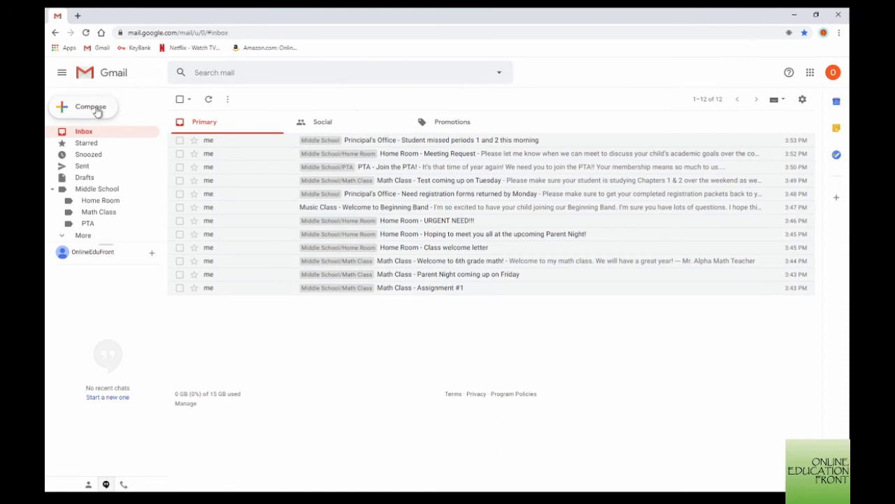
- Send a test email to the parent account's Math Class address with the subject "Math Class - New message from teacher"
{"action": "left_click", "coordinate": [97, 109]}
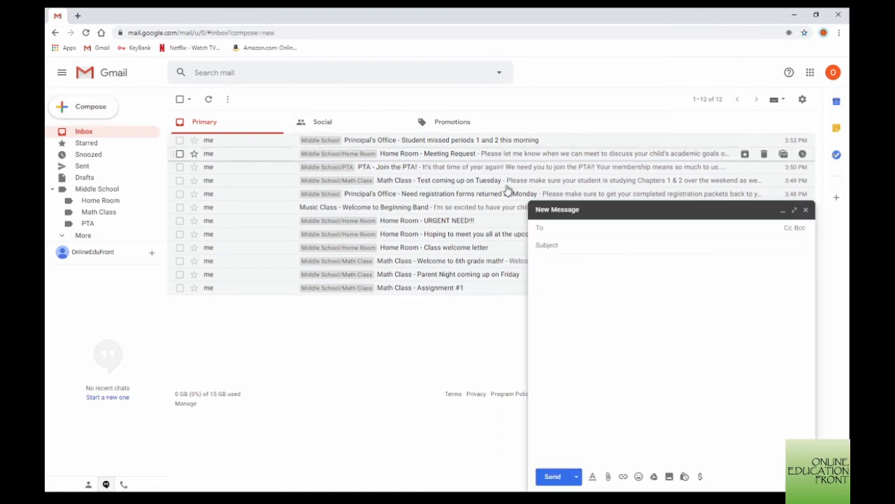
{"action": "type", "text": "o"}
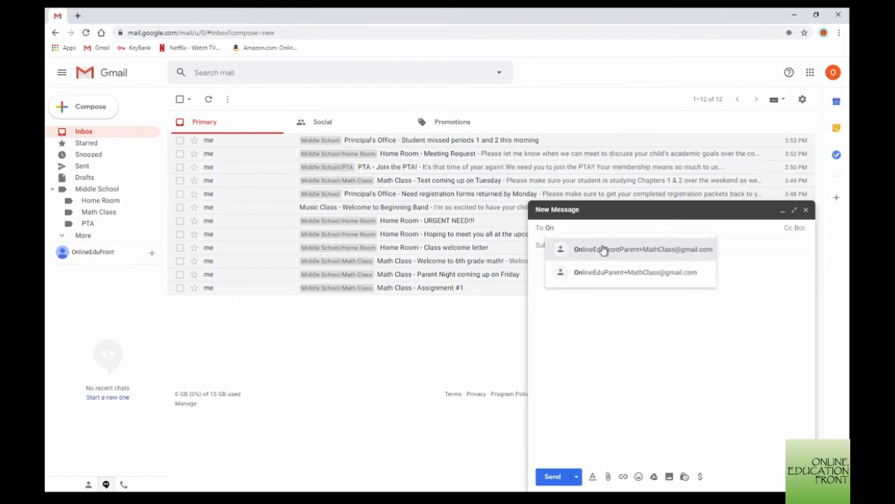
{"action": "left_click", "coordinate": [600, 252]}
{"action": "left_click", "coordinate": [581, 244]}
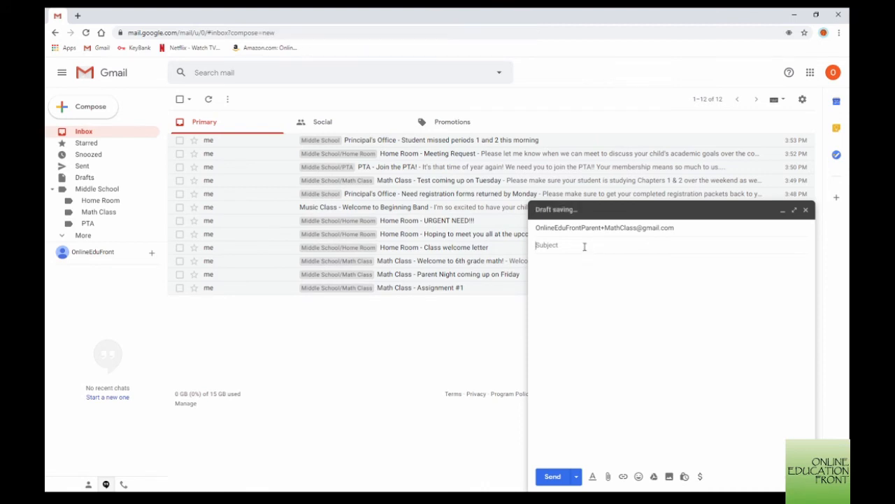
{"action": "type", "text": "Math Class -"}
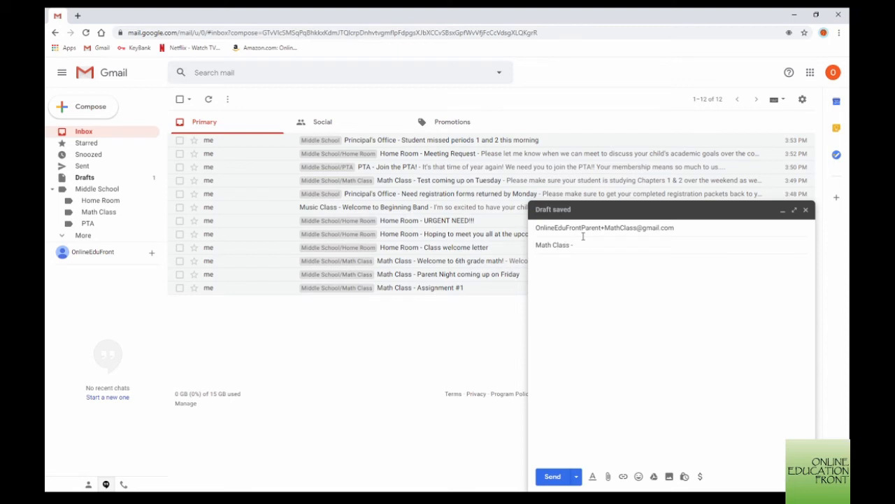
{"action": "type", "text": " New message from teacher"}
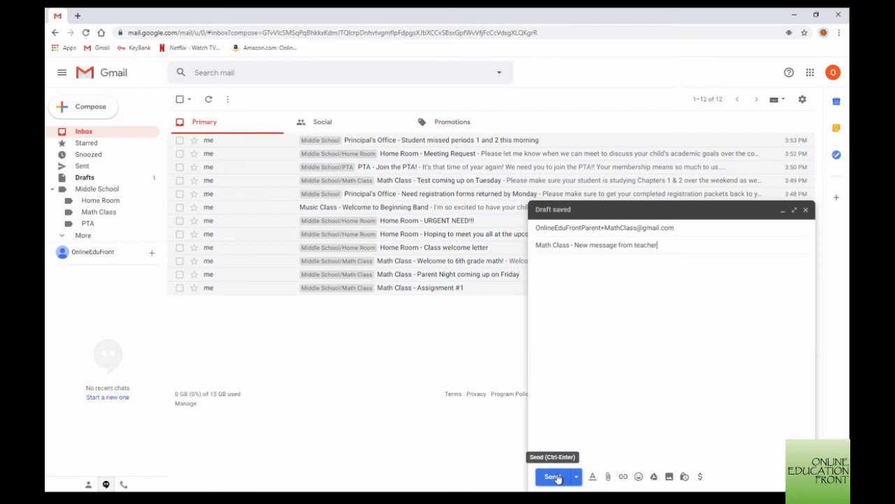
{"action": "left_click", "coordinate": [553, 477]}
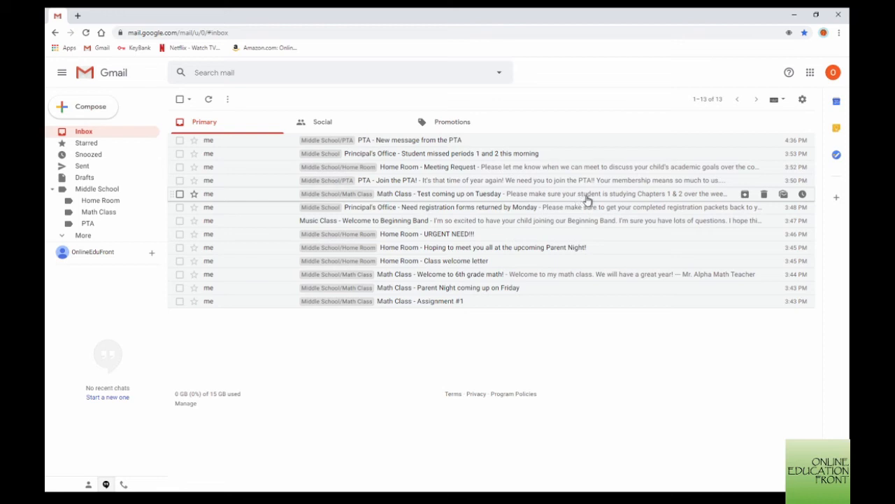
- Edit the existing PTA filter in the mail settings so that it also skips the inbox, and update it
{"action": "left_click", "coordinate": [803, 101]}
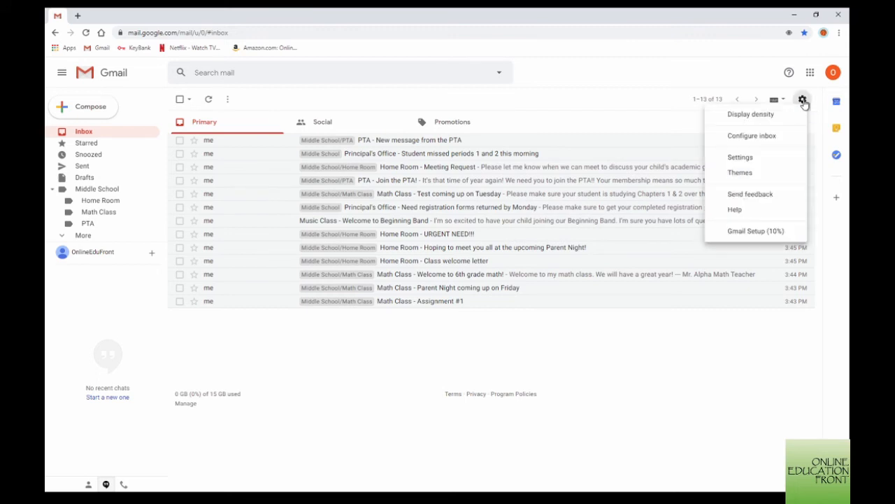
{"action": "left_click", "coordinate": [764, 162]}
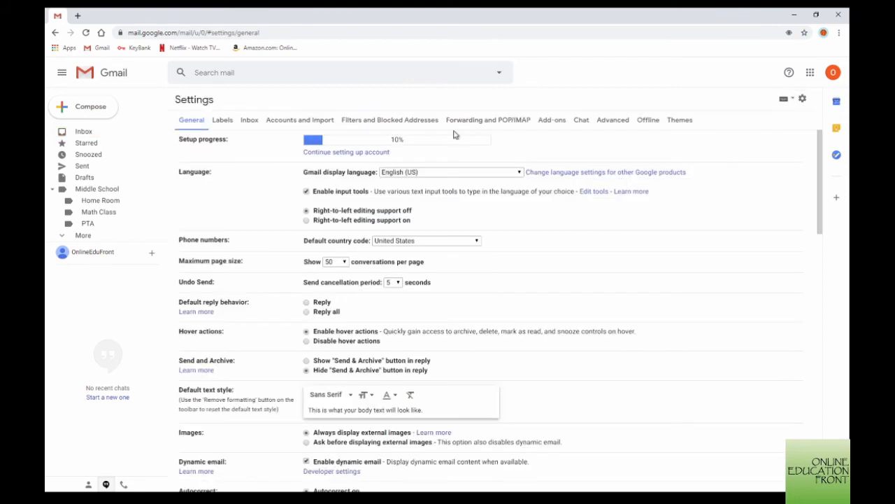
{"action": "left_click", "coordinate": [399, 124]}
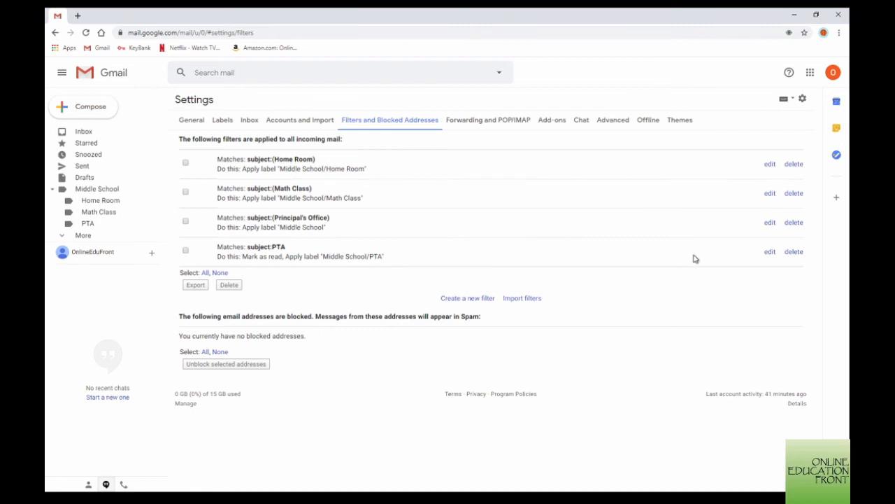
{"action": "left_click", "coordinate": [770, 252]}
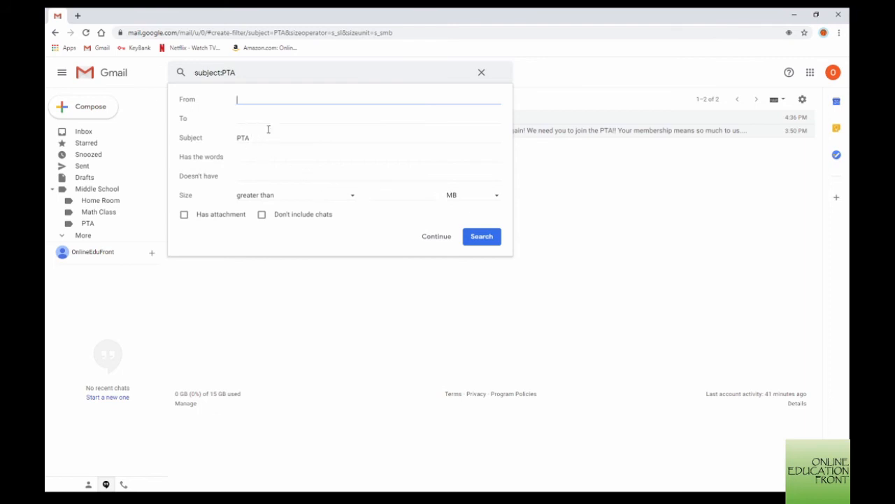
{"action": "left_click", "coordinate": [436, 243]}
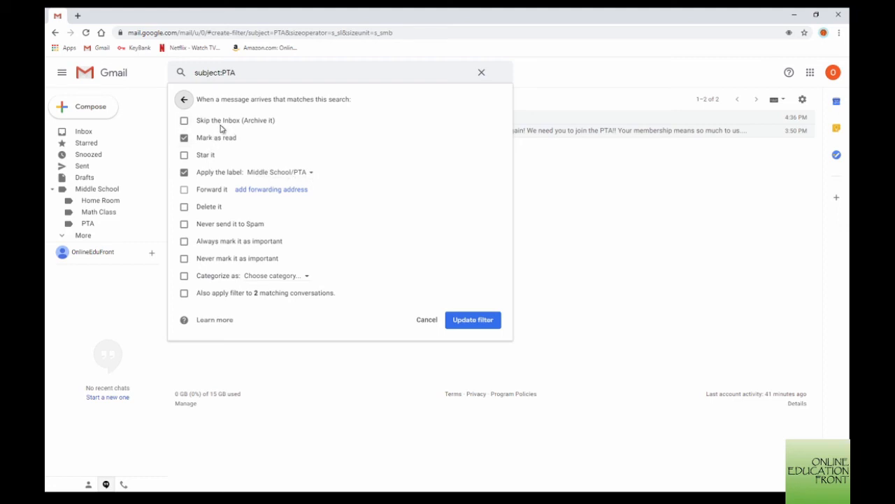
{"action": "left_click", "coordinate": [186, 123]}
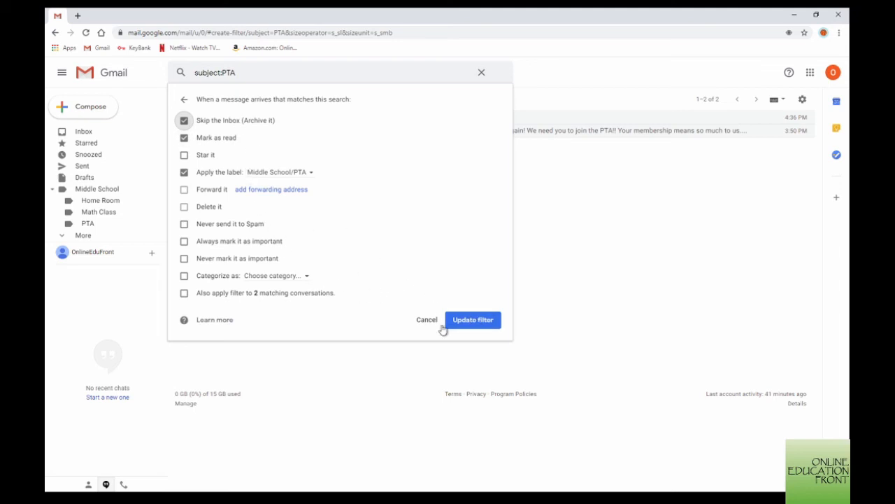
{"action": "left_click", "coordinate": [472, 324]}
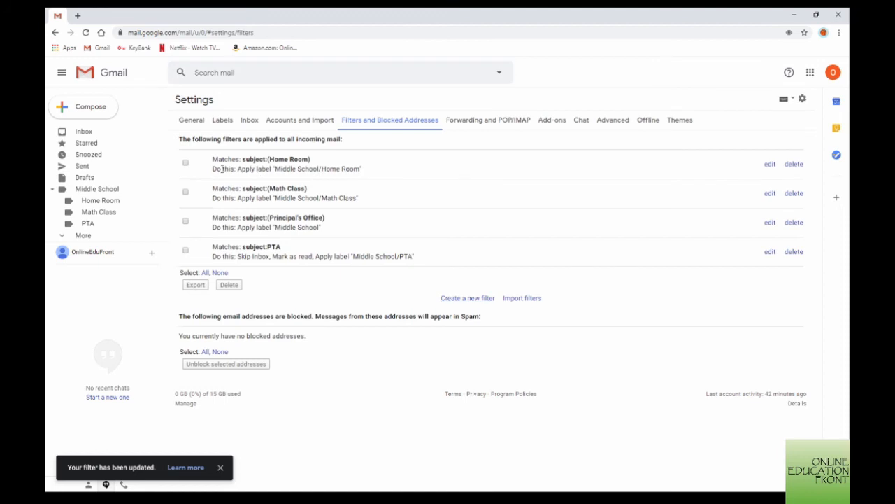
- Return to the inbox and archive the "PTA - New message from the PTA" email
{"action": "left_click", "coordinate": [83, 133]}
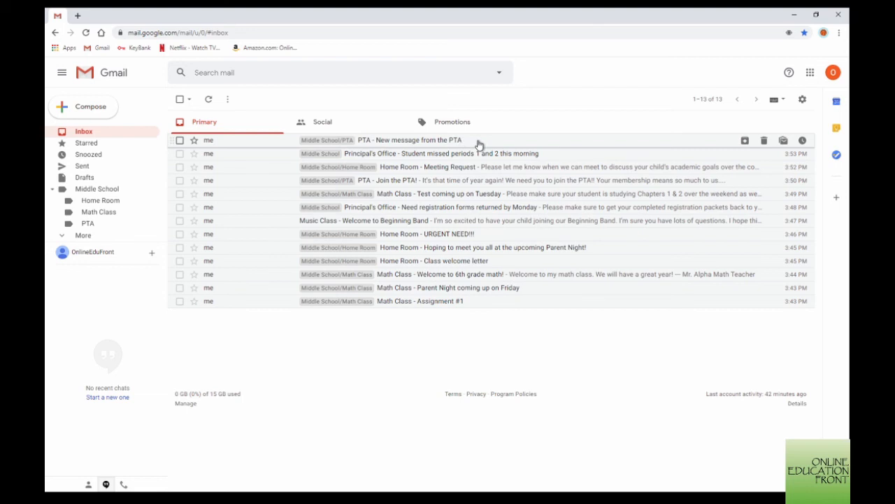
{"action": "left_click", "coordinate": [180, 140]}
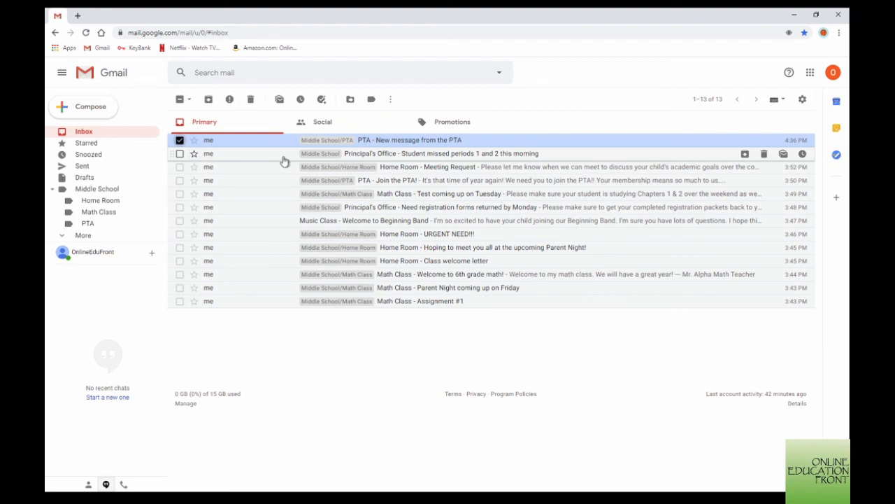
{"action": "left_click", "coordinate": [210, 102]}
- Send a test email to the parent account's Math Class address with the subject "PTA - Another message from the PTA"
{"action": "left_click", "coordinate": [98, 112]}
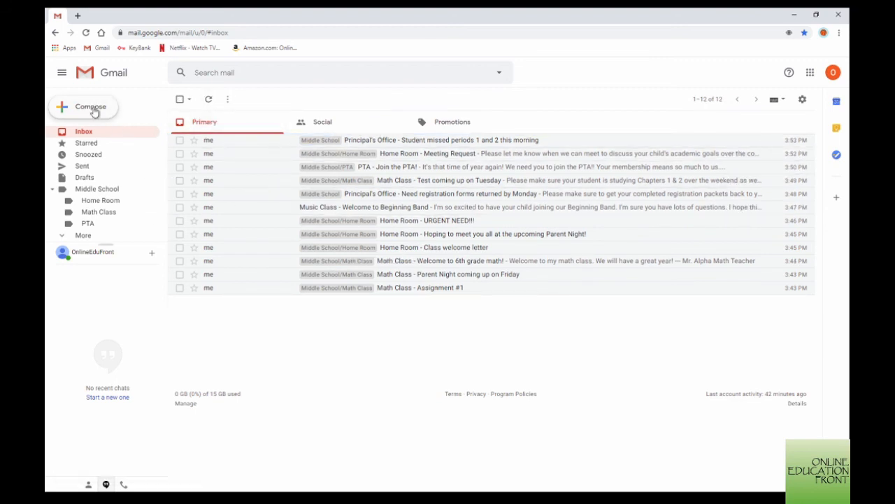
{"action": "type", "text": "On"}
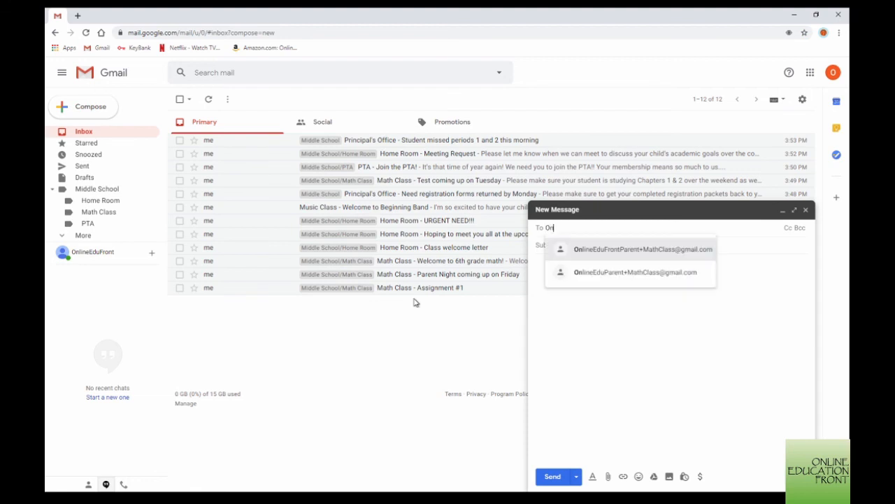
{"action": "left_click", "coordinate": [556, 481]}
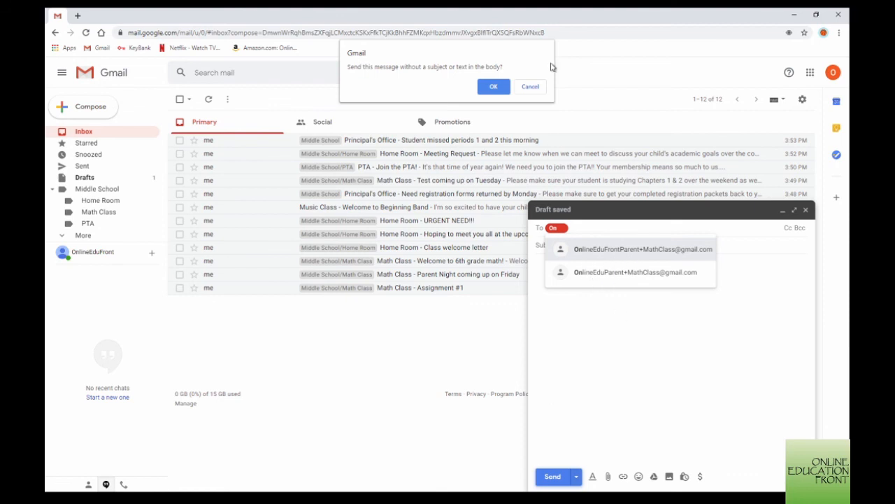
{"action": "left_click", "coordinate": [539, 84]}
{"action": "left_click", "coordinate": [562, 228]}
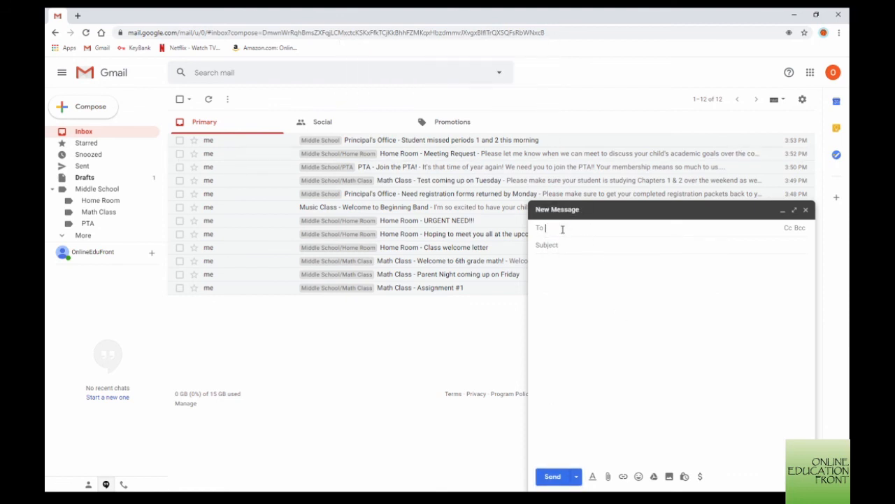
{"action": "type", "text": "On"}
{"action": "left_click", "coordinate": [580, 249]}
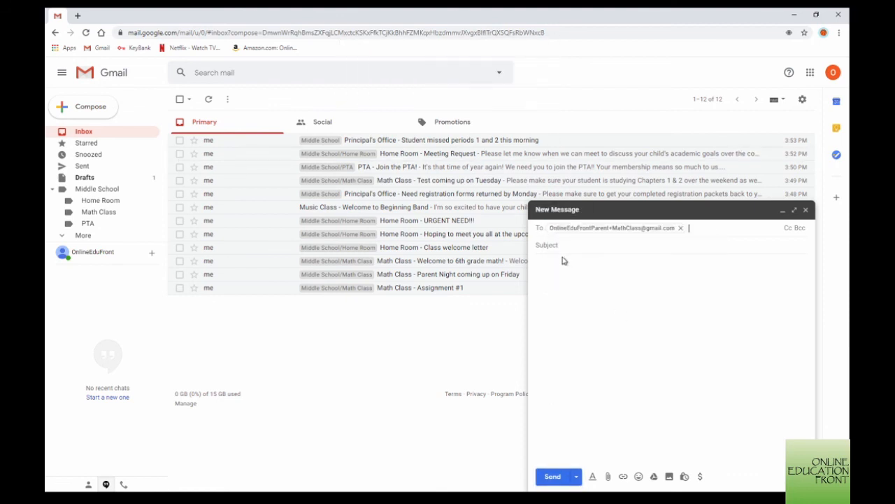
{"action": "key", "text": "Tab"}
{"action": "type", "text": "PTA"}
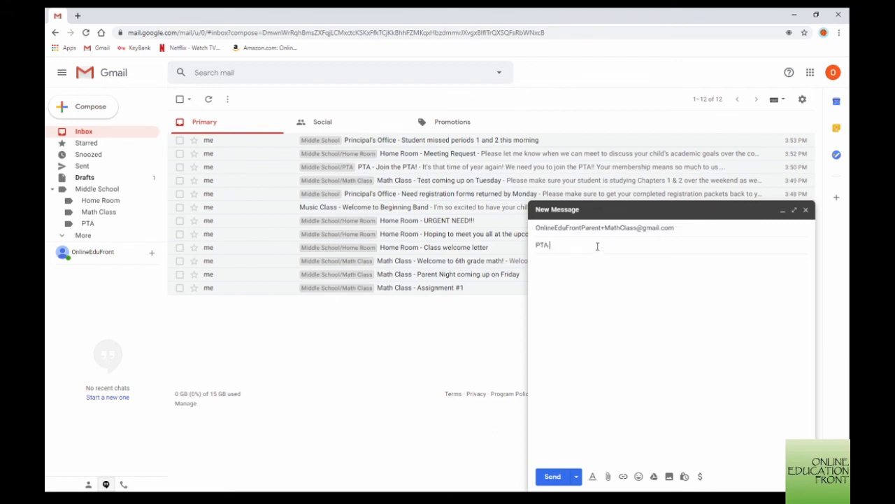
{"action": "type", "text": " - Another message from the PTA"}
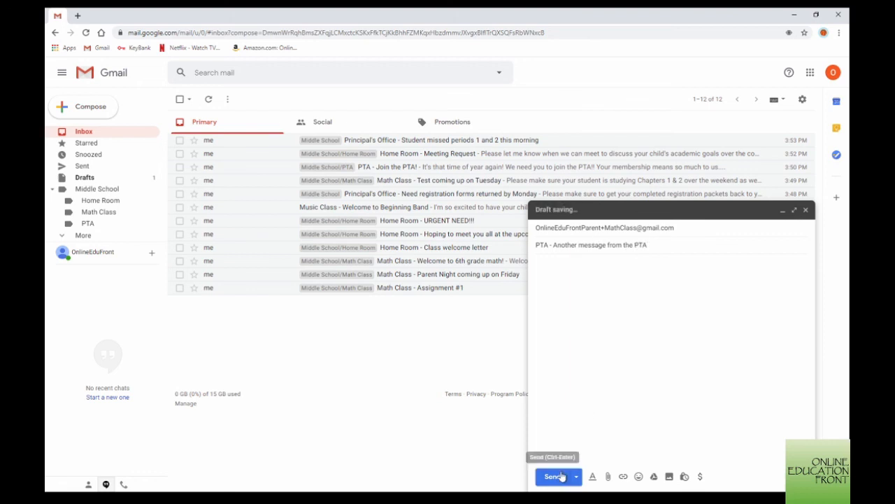
{"action": "left_click", "coordinate": [553, 476]}
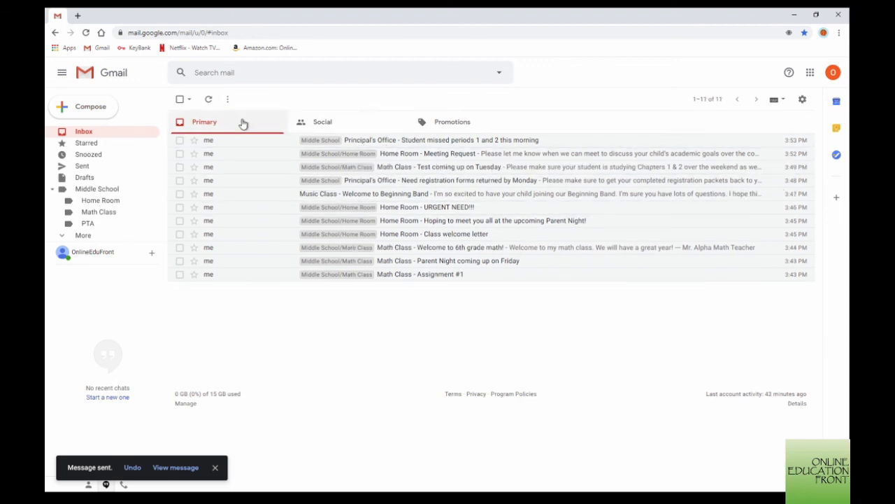
- Refresh the inbox and open the PTA label under Middle School to check for the new PTA email
{"action": "left_click", "coordinate": [208, 99]}
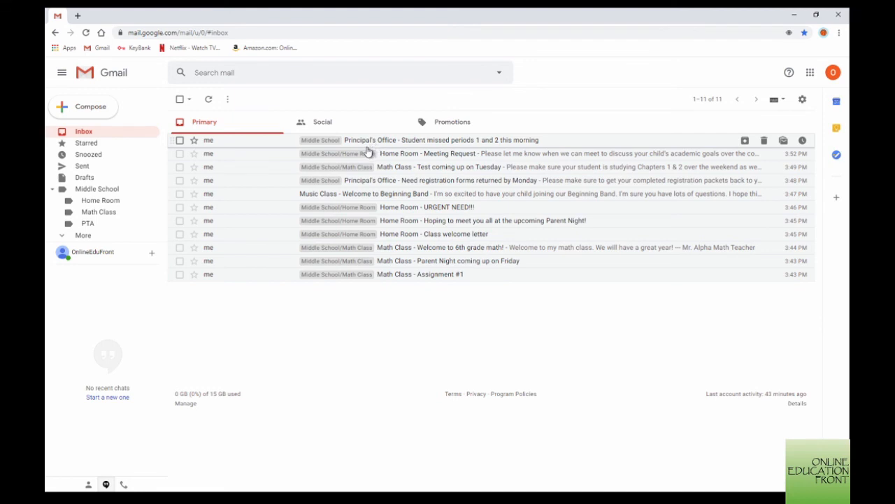
{"action": "left_click", "coordinate": [88, 224]}
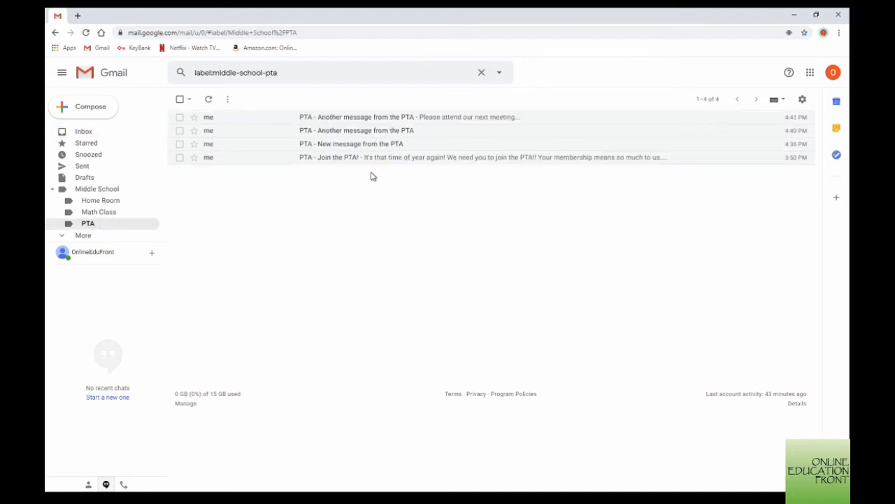